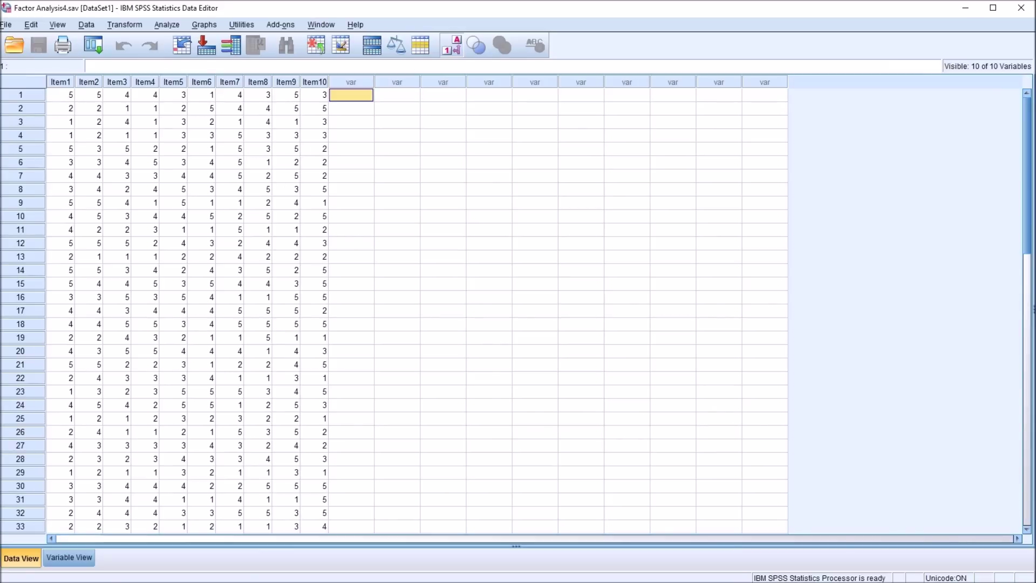
Step: Examine the Item1 to Item4 columns and the first few responses recorded for Item1
{"action": "left_click", "coordinate": [60, 82]}
{"action": "left_click", "coordinate": [88, 82]}
{"action": "left_click", "coordinate": [117, 81]}
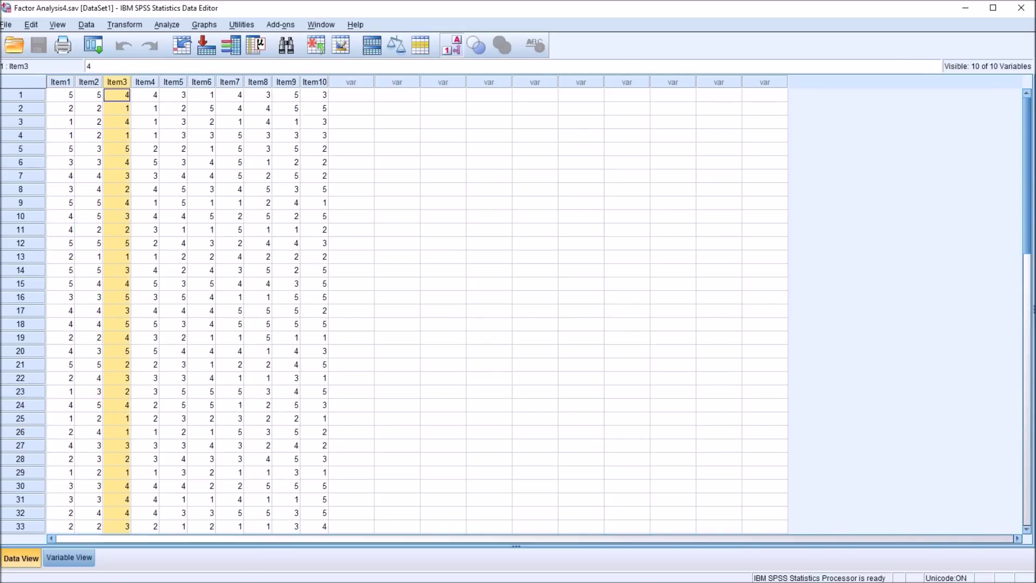
{"action": "left_click", "coordinate": [145, 81]}
{"action": "left_click", "coordinate": [60, 95]}
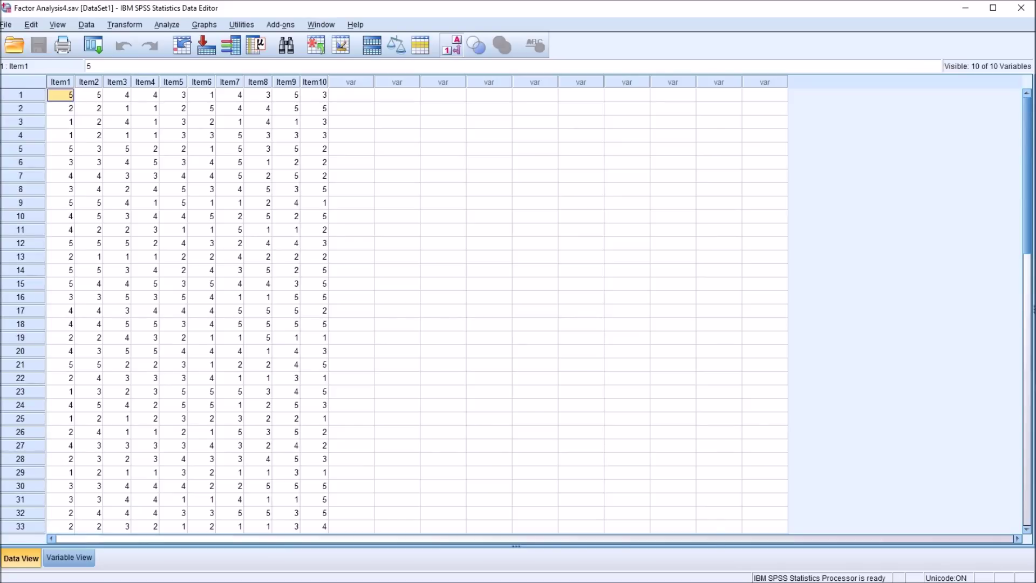
{"action": "left_click", "coordinate": [60, 122]}
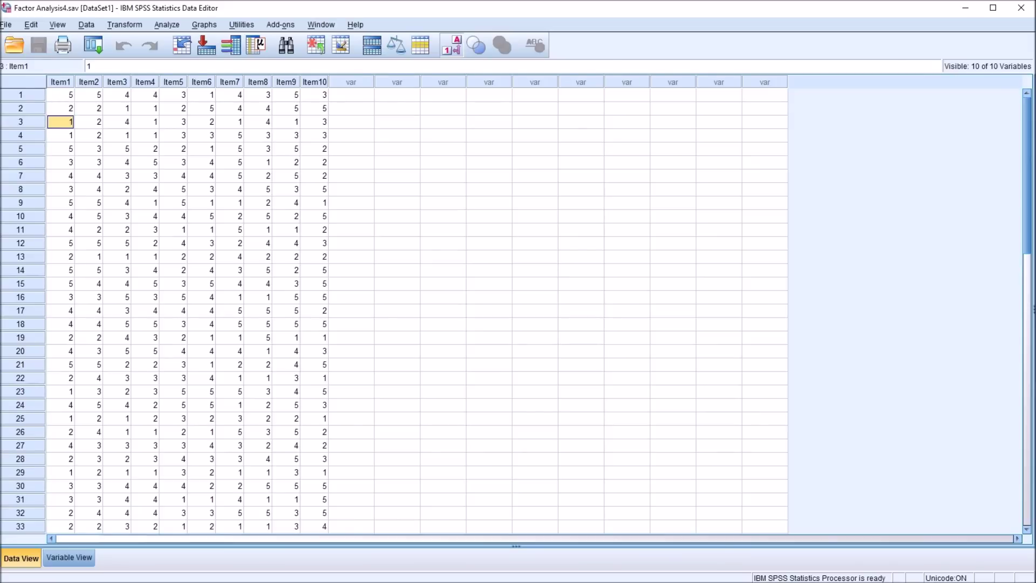
{"action": "left_click", "coordinate": [60, 95]}
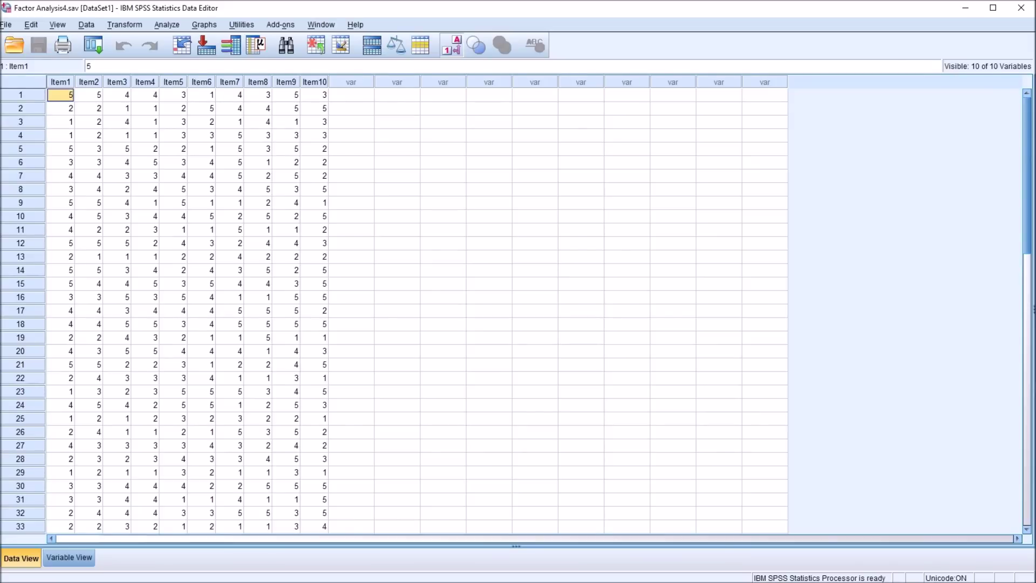
{"action": "left_click", "coordinate": [350, 95]}
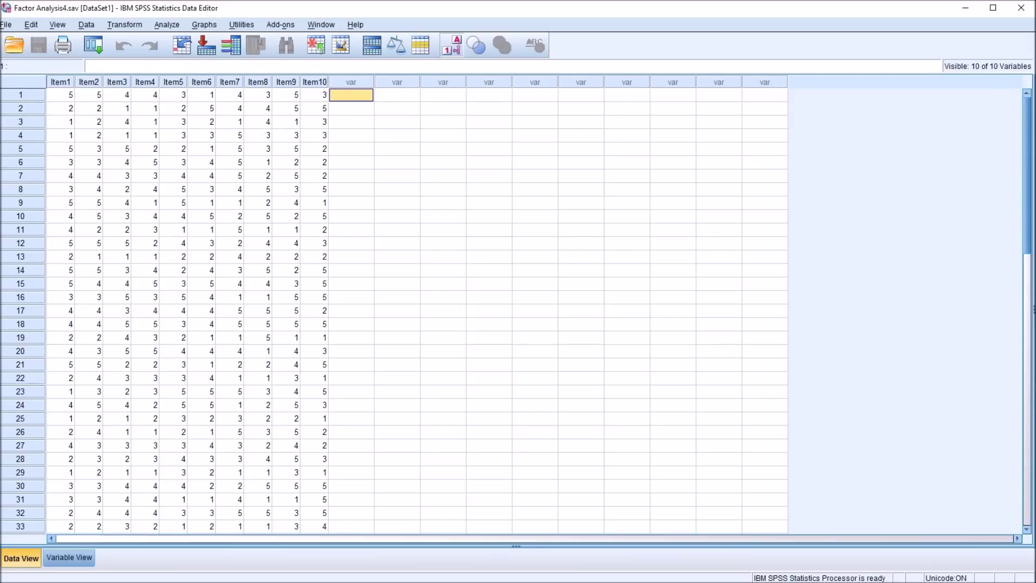
Step: Set up a dimension-reduction Factor Analysis with all ten items, Item1 to Item10, as its variables
{"action": "left_click", "coordinate": [167, 24]}
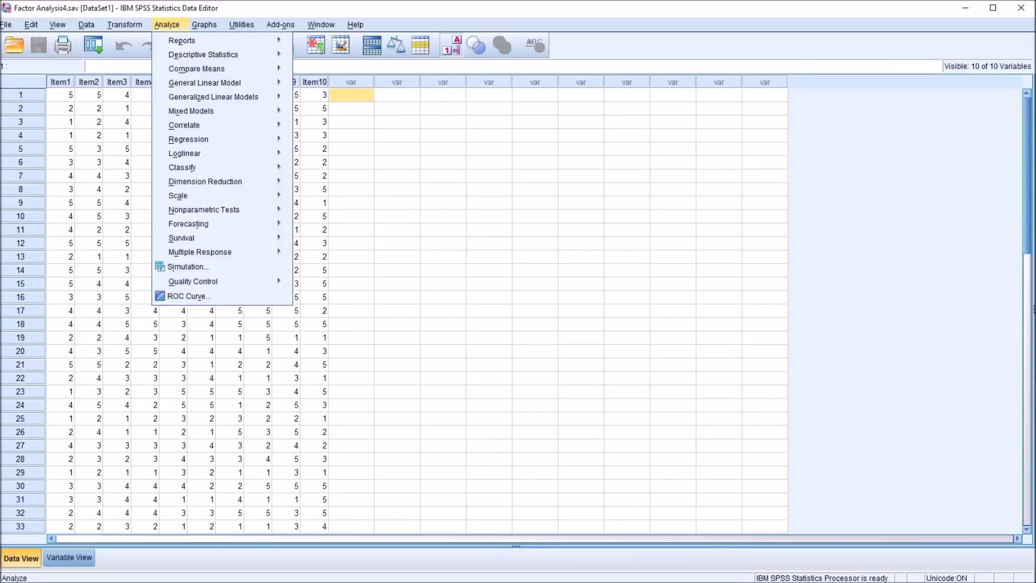
{"action": "mouse_move", "coordinate": [205, 181]}
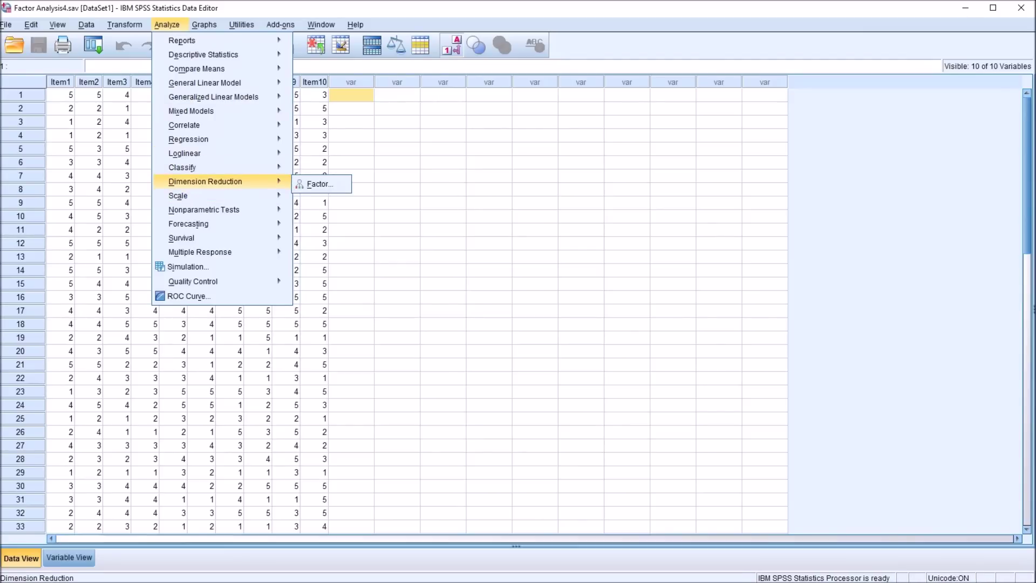
{"action": "left_click", "coordinate": [318, 184]}
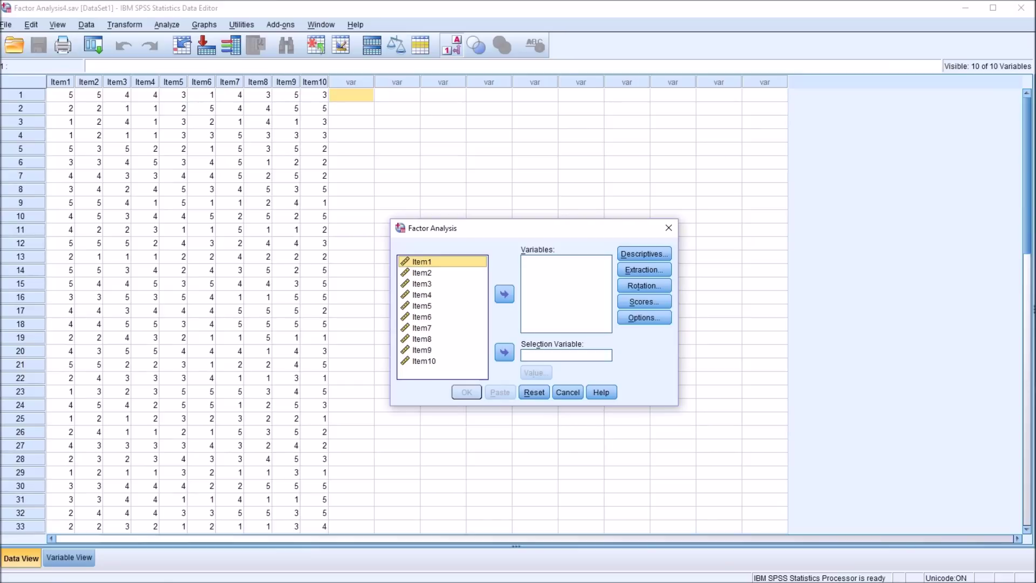
{"action": "key", "text": "ctrl+a"}
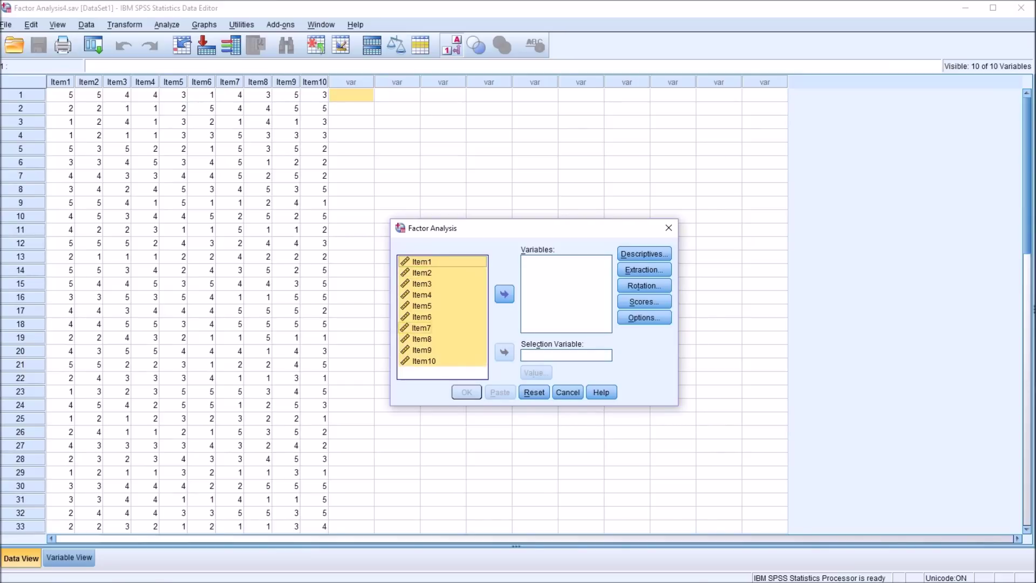
{"action": "left_click", "coordinate": [504, 294]}
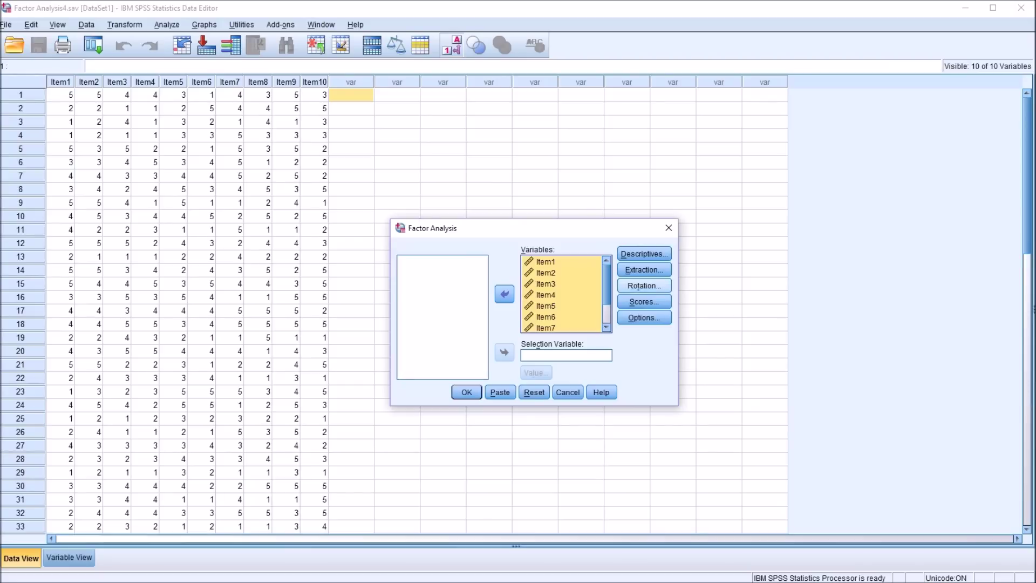
Step: Set the factor rotation method to Varimax and run the analysis
{"action": "left_click", "coordinate": [644, 286]}
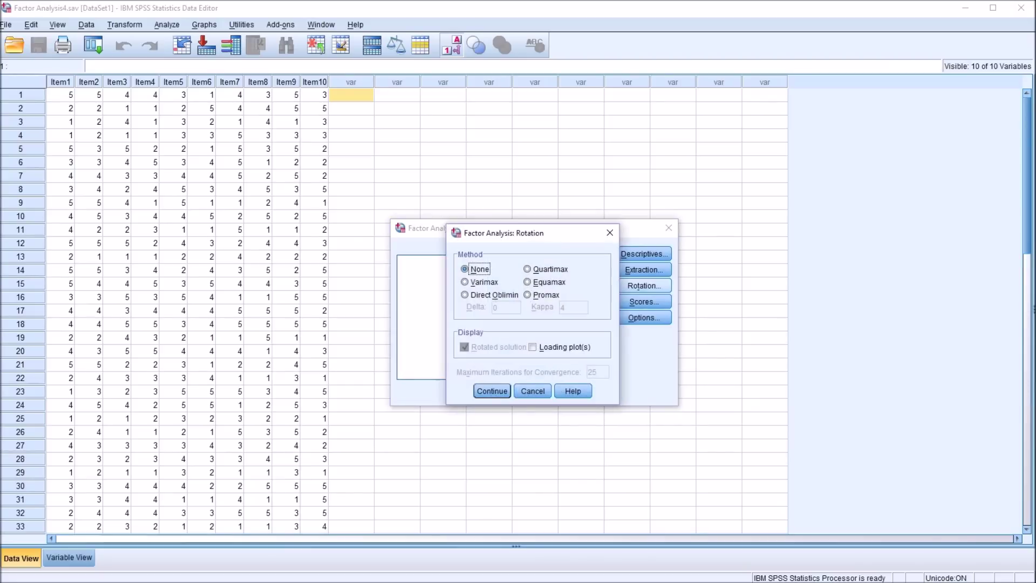
{"action": "left_click", "coordinate": [465, 282]}
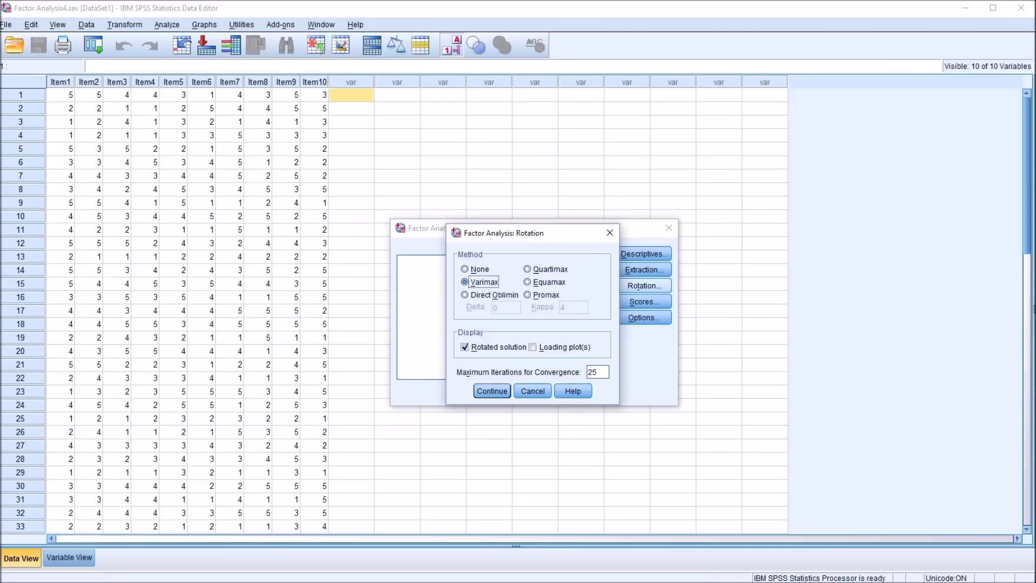
{"action": "key", "text": "Return"}
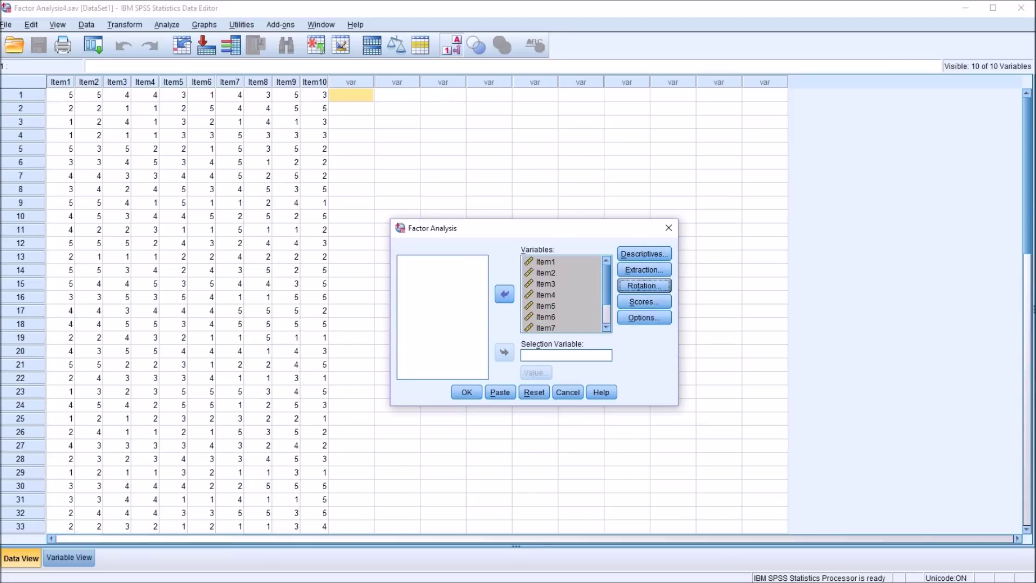
{"action": "left_click", "coordinate": [466, 392]}
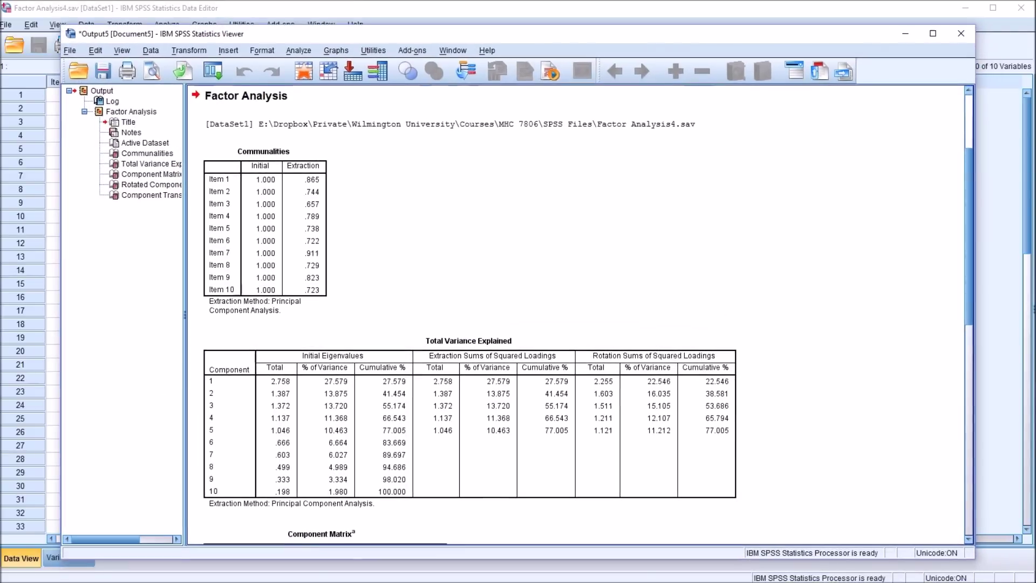
Step: Copy the component 1 loadings of Items 1 to 4 from the Rotated Component Matrix into E3:E6 of the Main sheet in Excel
{"action": "scroll", "coordinate": [576, 314], "scroll_direction": "down", "scroll_amount": 8}
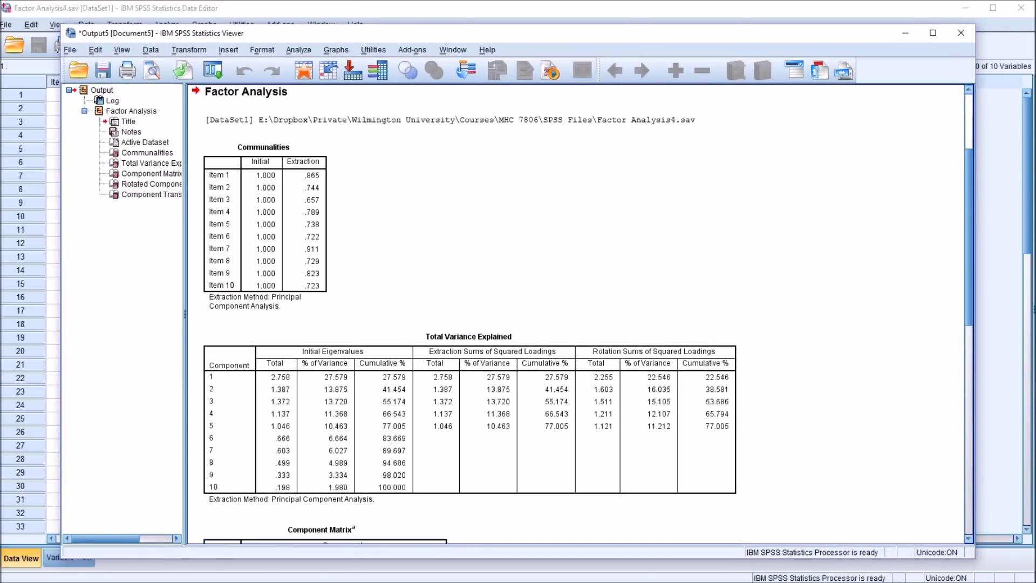
{"action": "scroll", "coordinate": [577, 313], "scroll_direction": "down", "scroll_amount": 5}
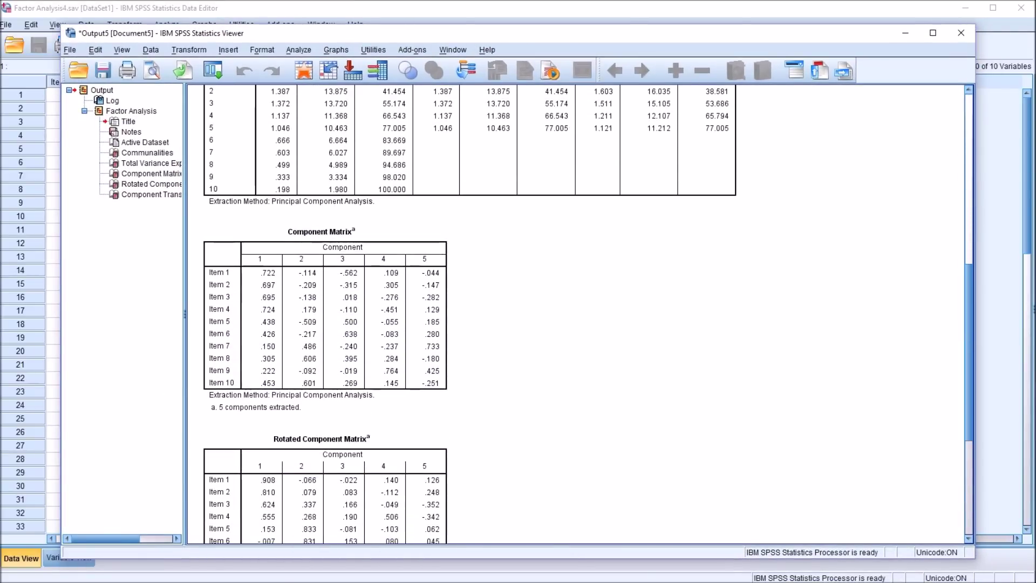
{"action": "left_click", "coordinate": [324, 399]}
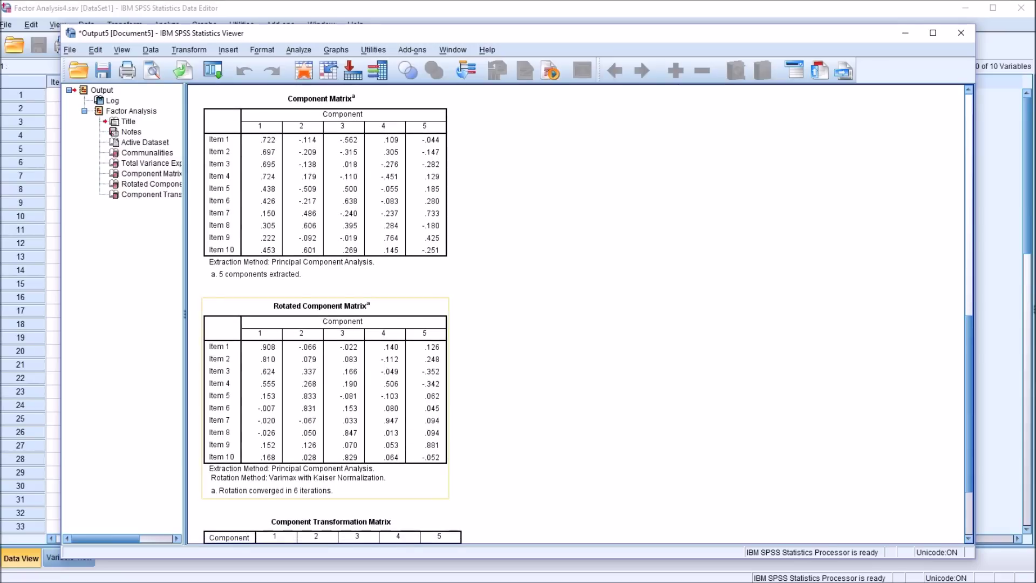
{"action": "double_click", "coordinate": [321, 306]}
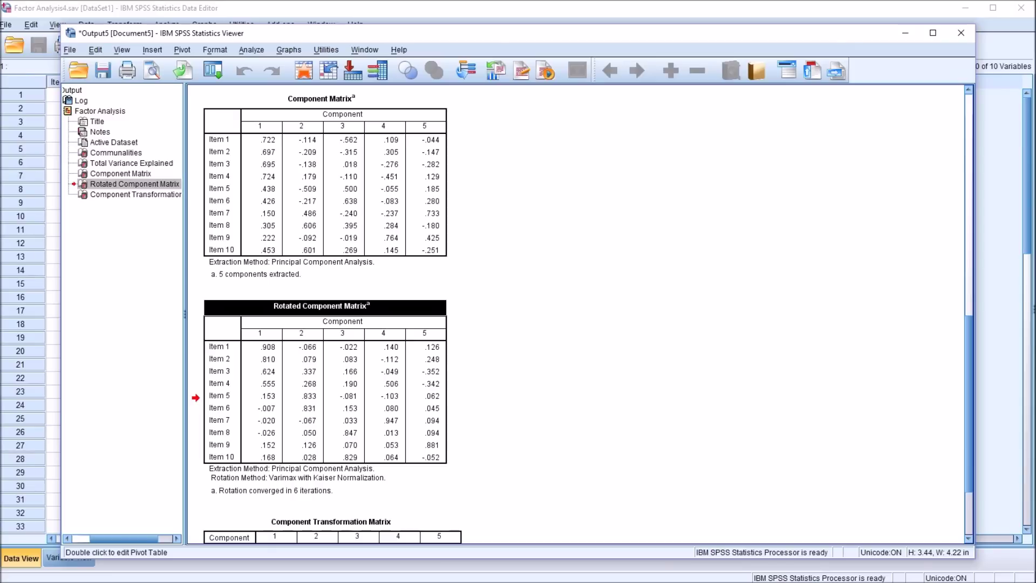
{"action": "left_click_drag", "start_coordinate": [268, 346], "coordinate": [268, 383]}
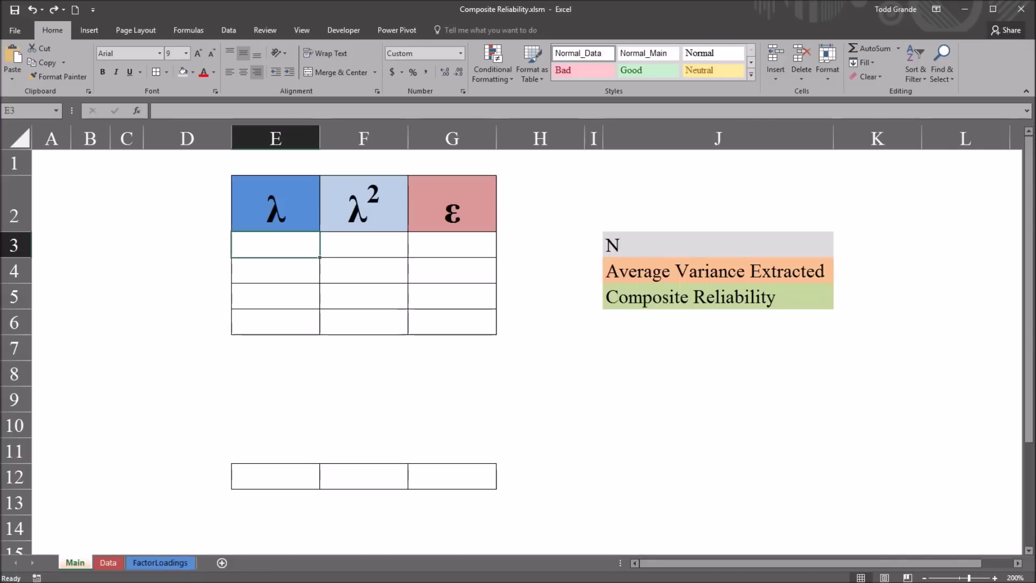
{"action": "type", "text": ".908 .810 .624 .555"}
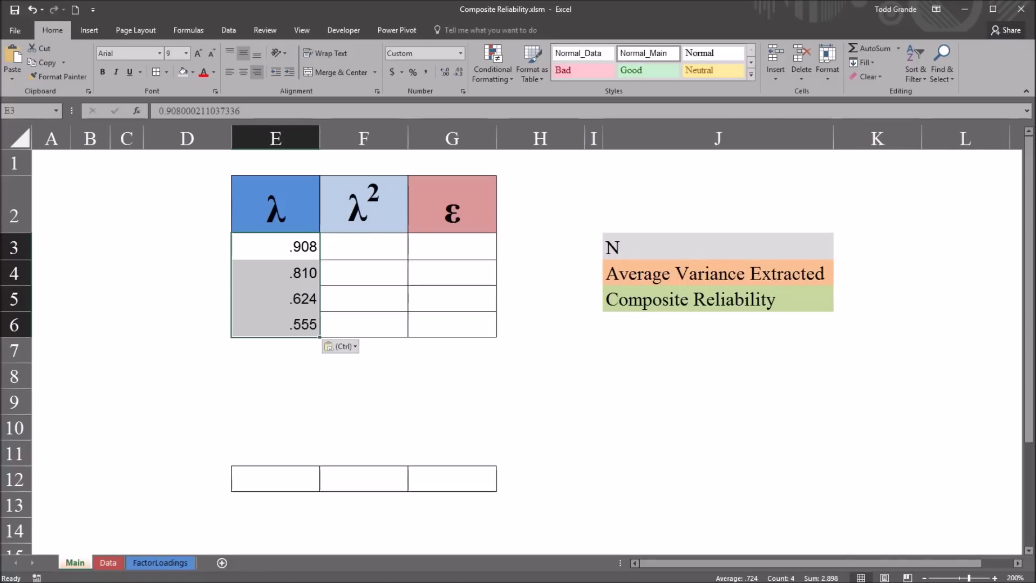
Step: Apply all borders to the pasted factor loadings in cells E3:E6
{"action": "left_click", "coordinate": [275, 246]}
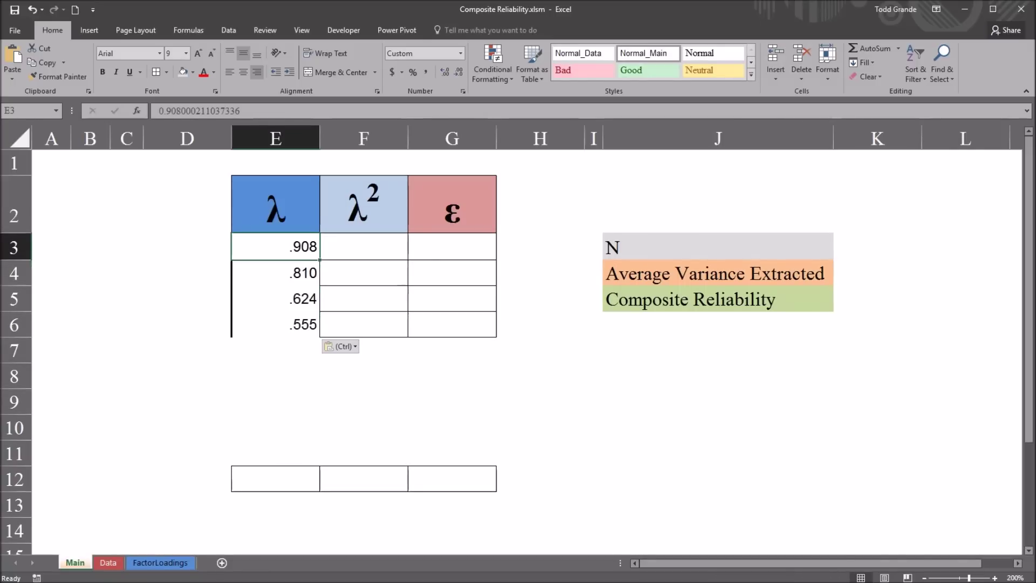
{"action": "left_click", "coordinate": [276, 273]}
{"action": "left_click", "coordinate": [275, 299]}
{"action": "left_click", "coordinate": [275, 325]}
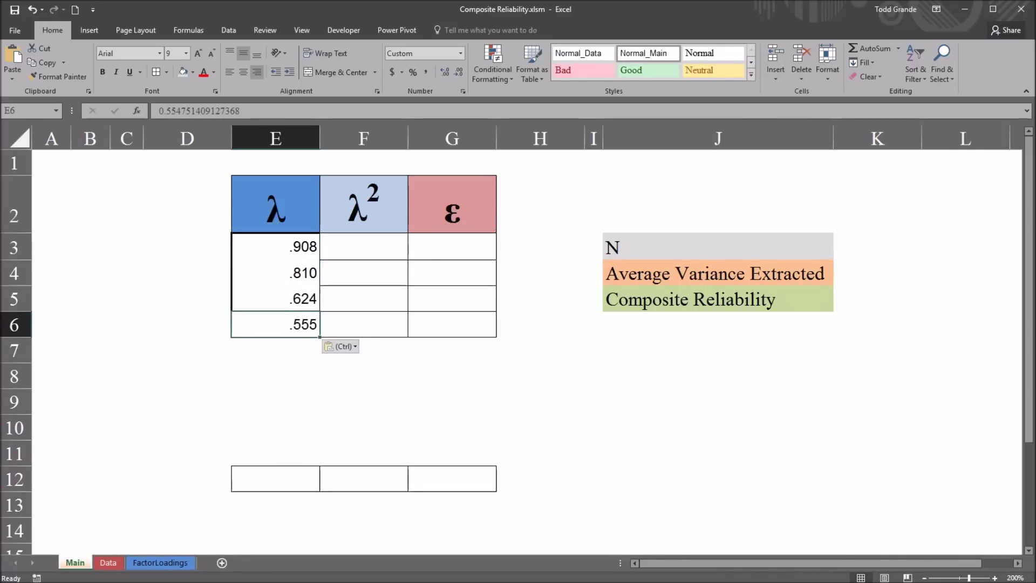
{"action": "left_click", "coordinate": [275, 246]}
{"action": "left_click_drag", "start_coordinate": [275, 247], "coordinate": [276, 325]}
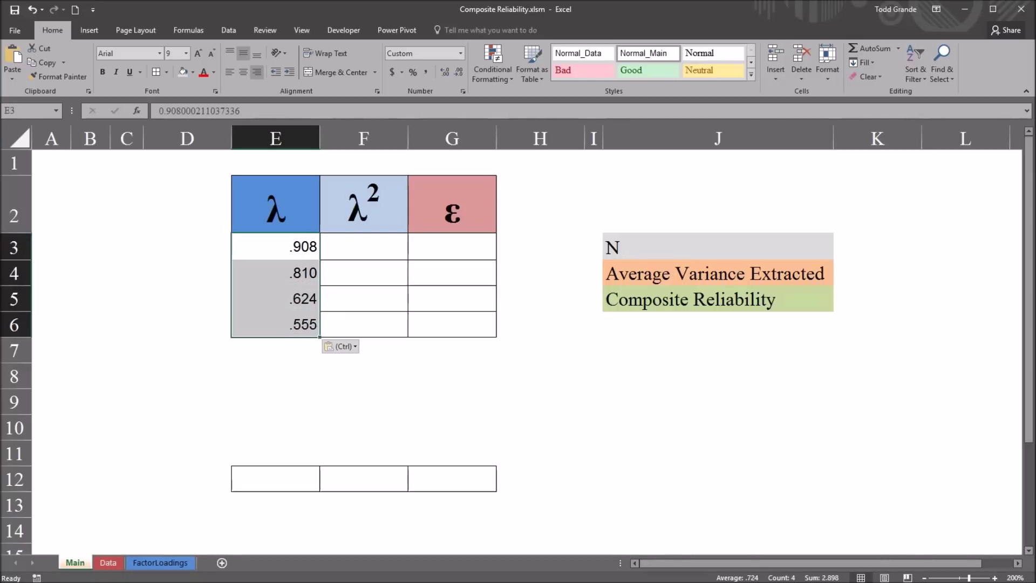
{"action": "left_click", "coordinate": [166, 72]}
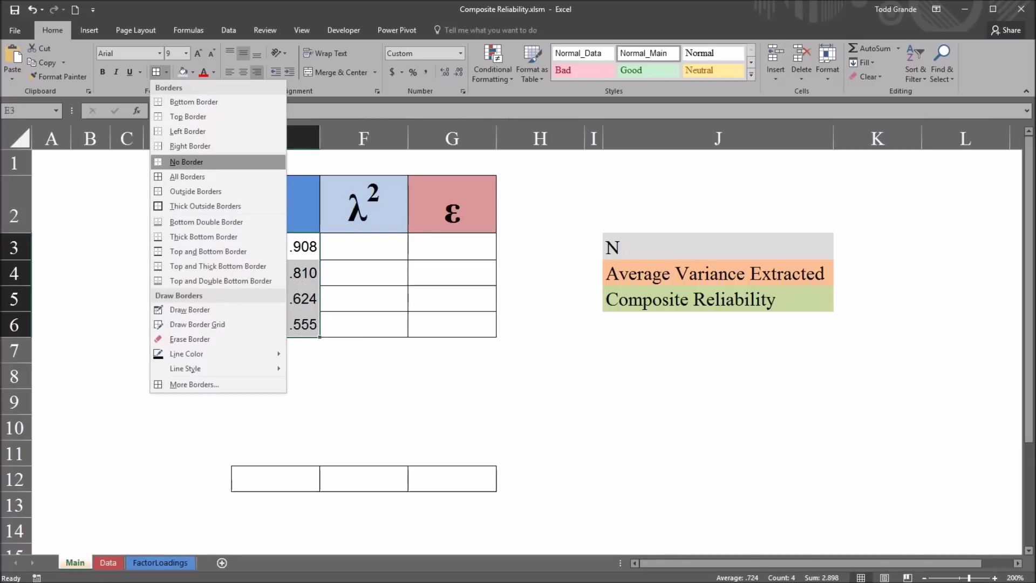
{"action": "left_click", "coordinate": [187, 176]}
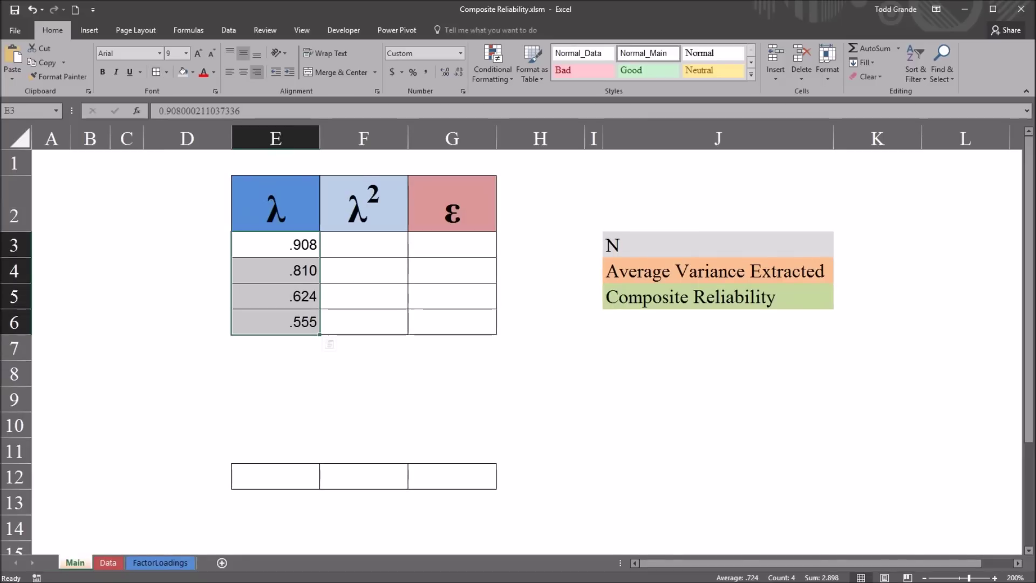
{"action": "left_click", "coordinate": [275, 245]}
{"action": "left_click_drag", "start_coordinate": [364, 245], "coordinate": [454, 322]}
{"action": "left_click_drag", "start_coordinate": [276, 244], "coordinate": [276, 323]}
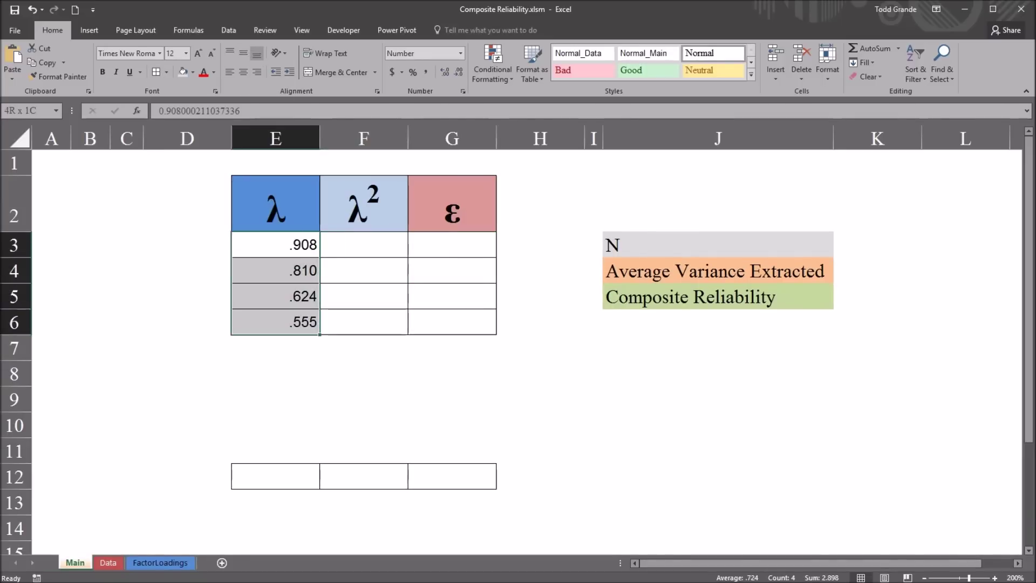
{"action": "left_click", "coordinate": [275, 245]}
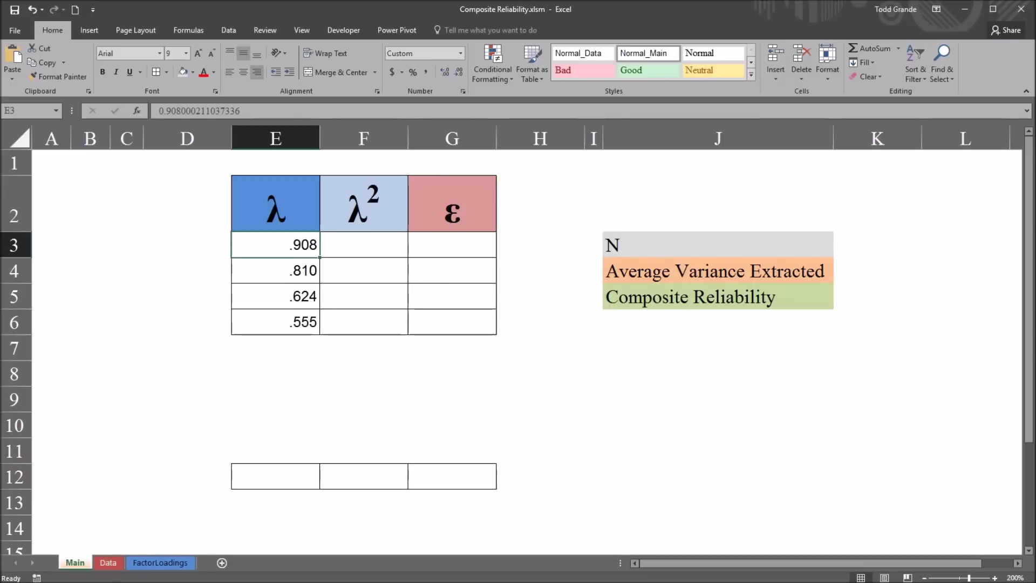
{"action": "left_click", "coordinate": [877, 270]}
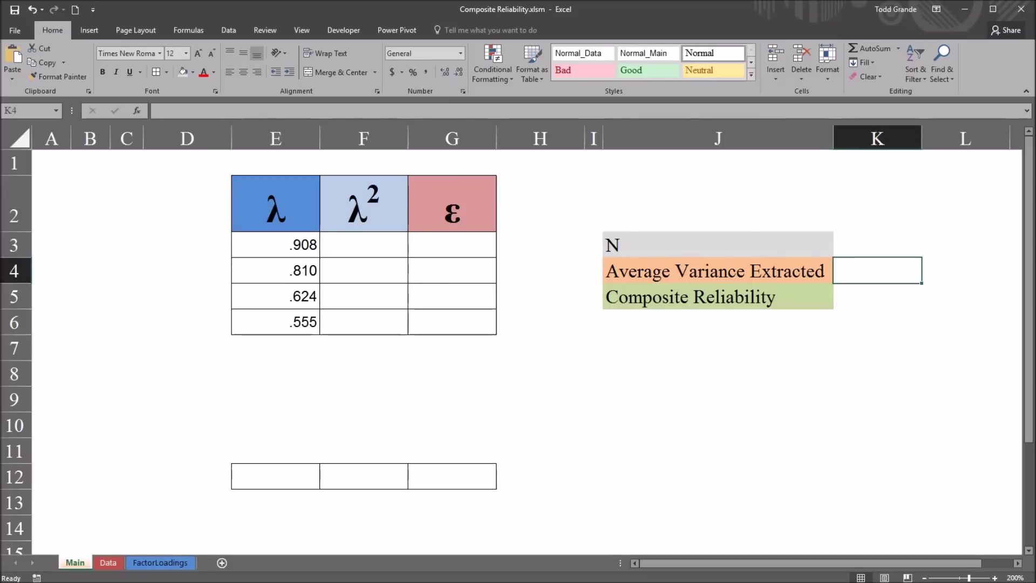
{"action": "left_click", "coordinate": [877, 297]}
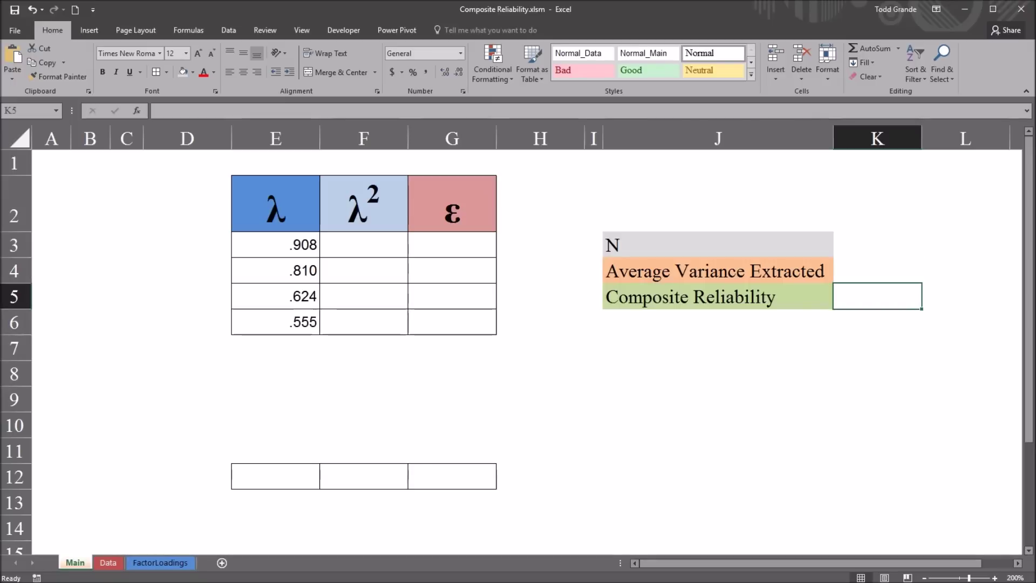
Step: Calculate the squared loadings by entering =E3^2 in cell F3 and filling the formula down to F6
{"action": "left_click", "coordinate": [363, 244]}
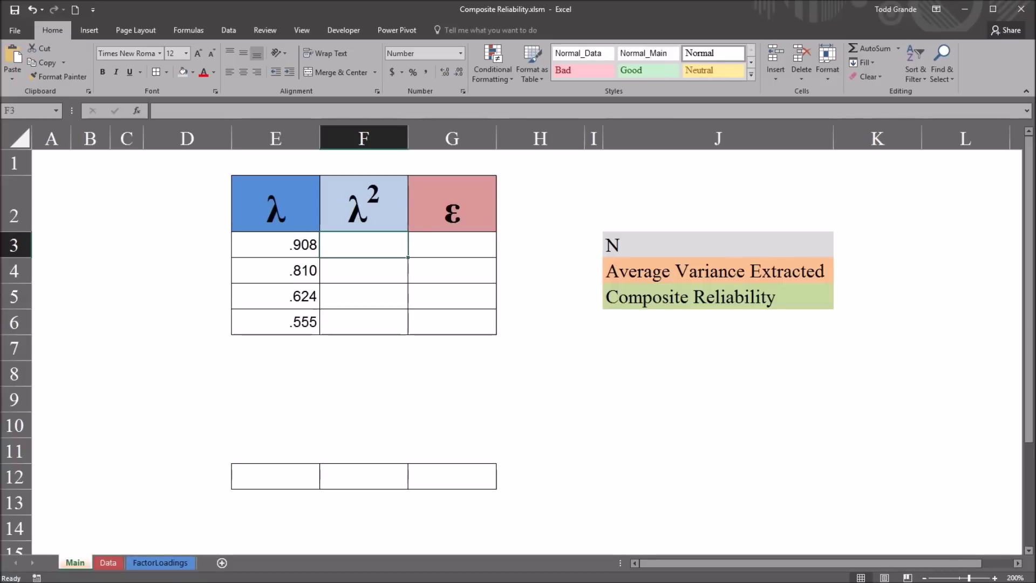
{"action": "type", "text": "="}
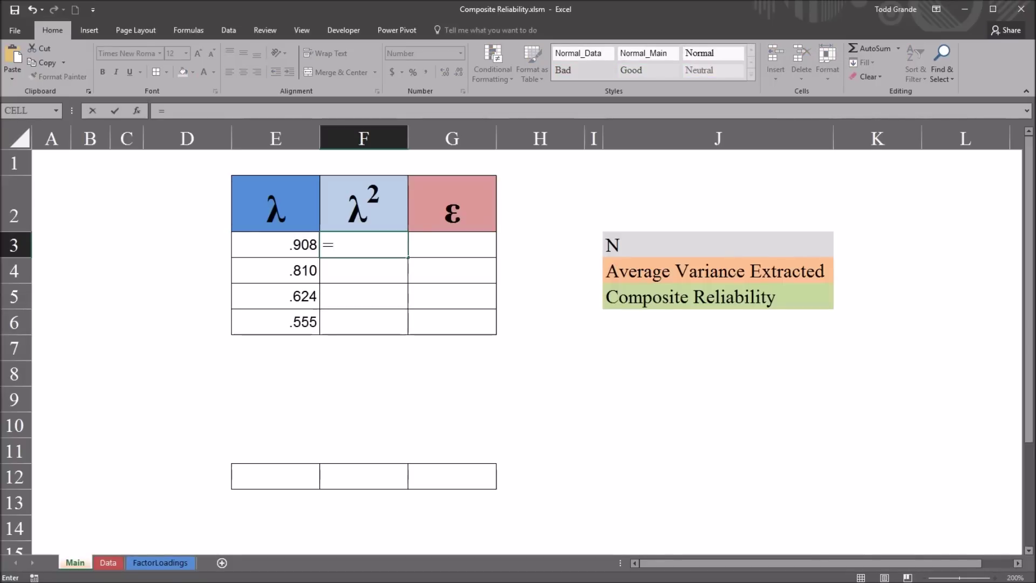
{"action": "left_click", "coordinate": [275, 244]}
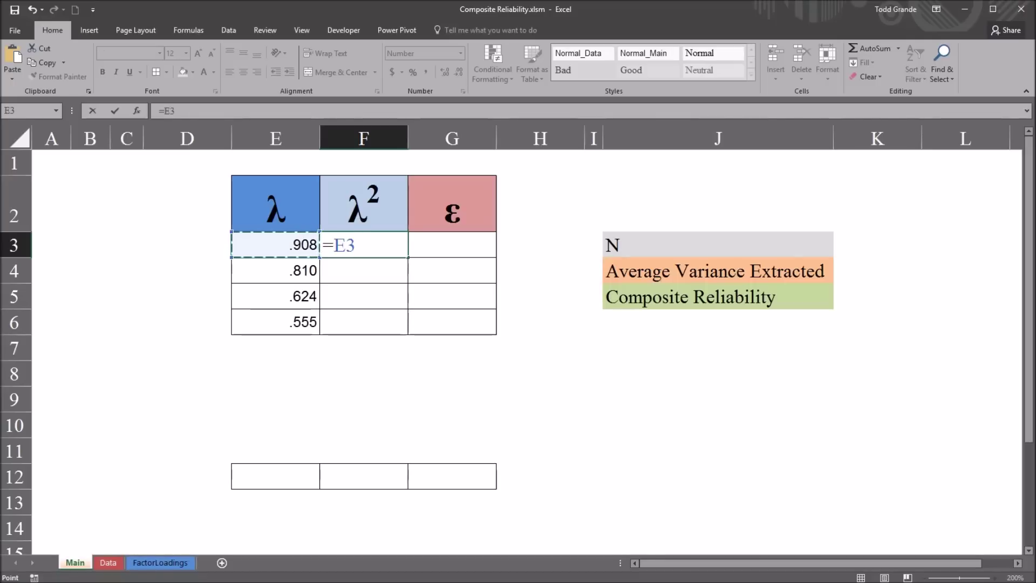
{"action": "type", "text": "^2"}
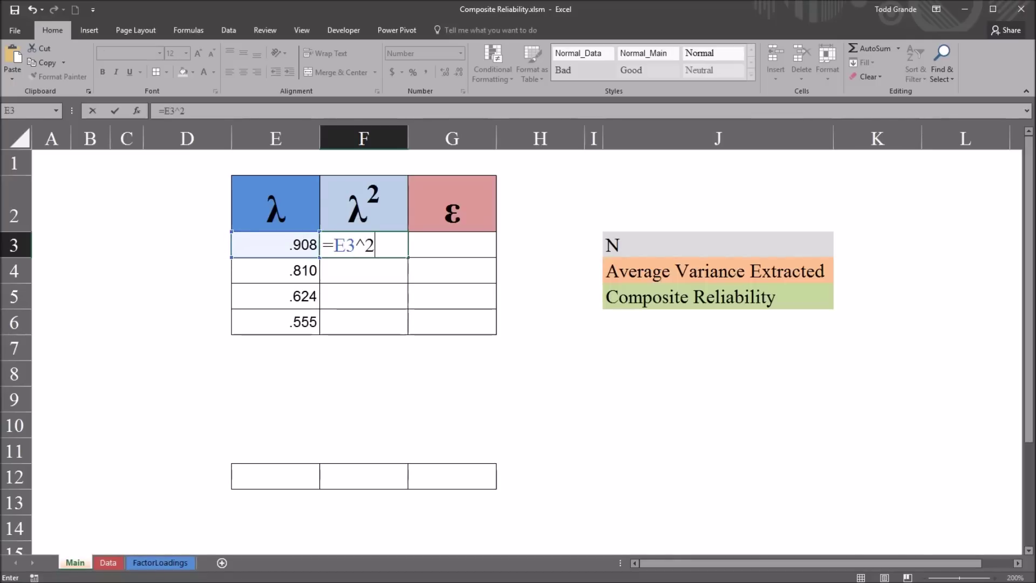
{"action": "key", "text": "ctrl+Return"}
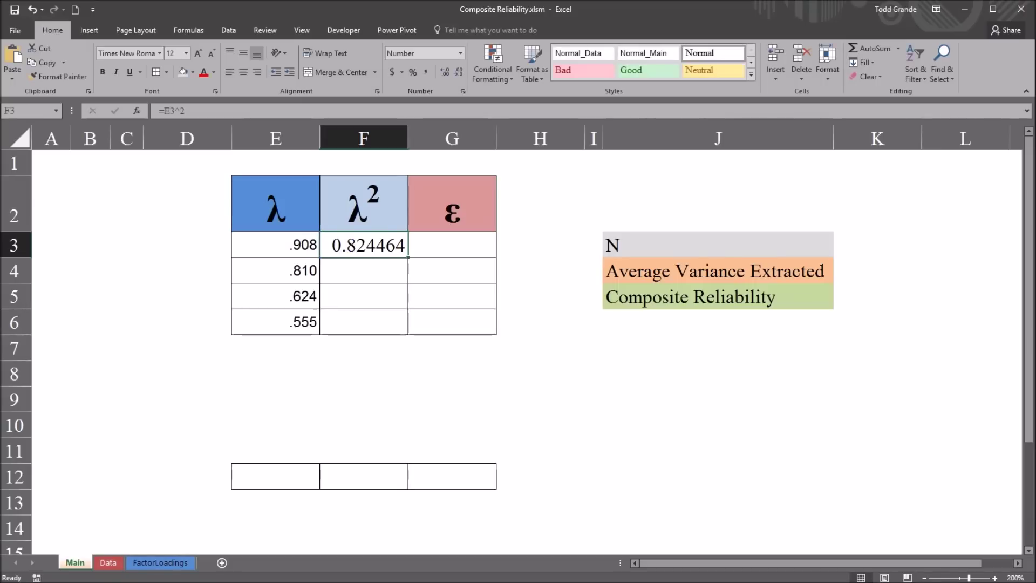
{"action": "left_click", "coordinate": [276, 245]}
{"action": "left_click", "coordinate": [364, 245]}
{"action": "left_click_drag", "start_coordinate": [408, 257], "coordinate": [408, 333]}
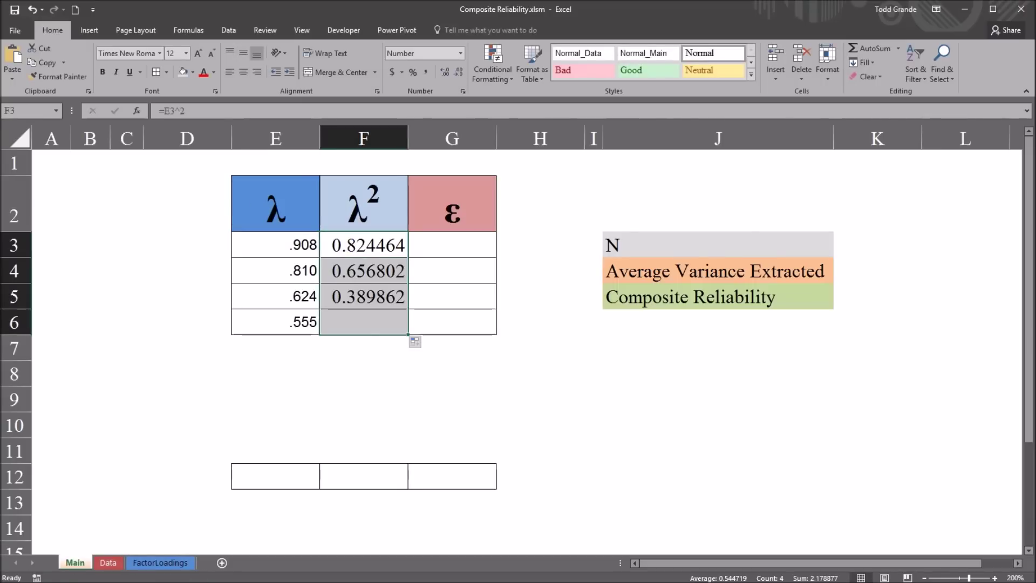
Step: Calculate the error terms by entering =1-F3 in cell G3 and filling the formula down to G6
{"action": "left_click", "coordinate": [363, 322]}
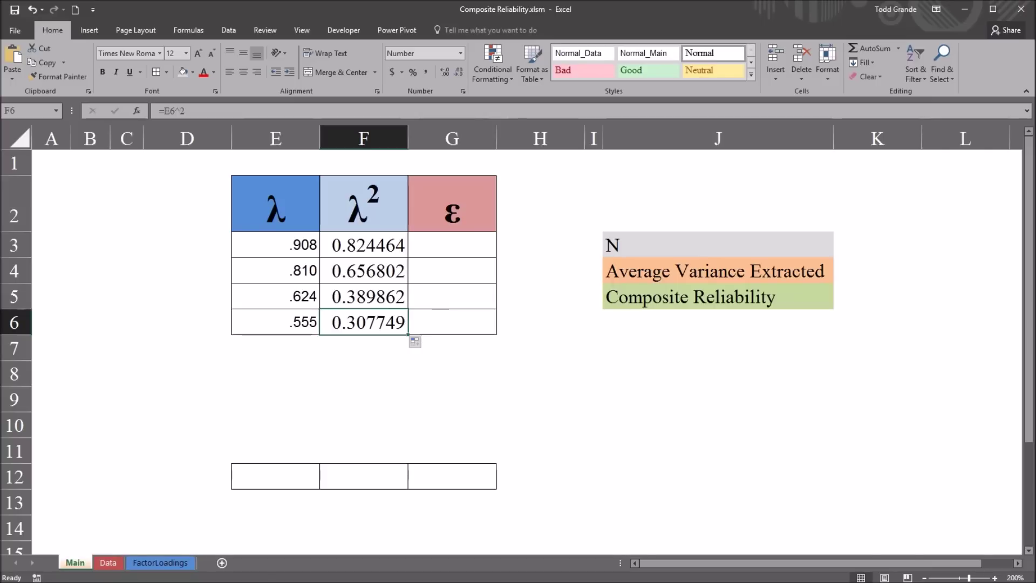
{"action": "left_click", "coordinate": [451, 245]}
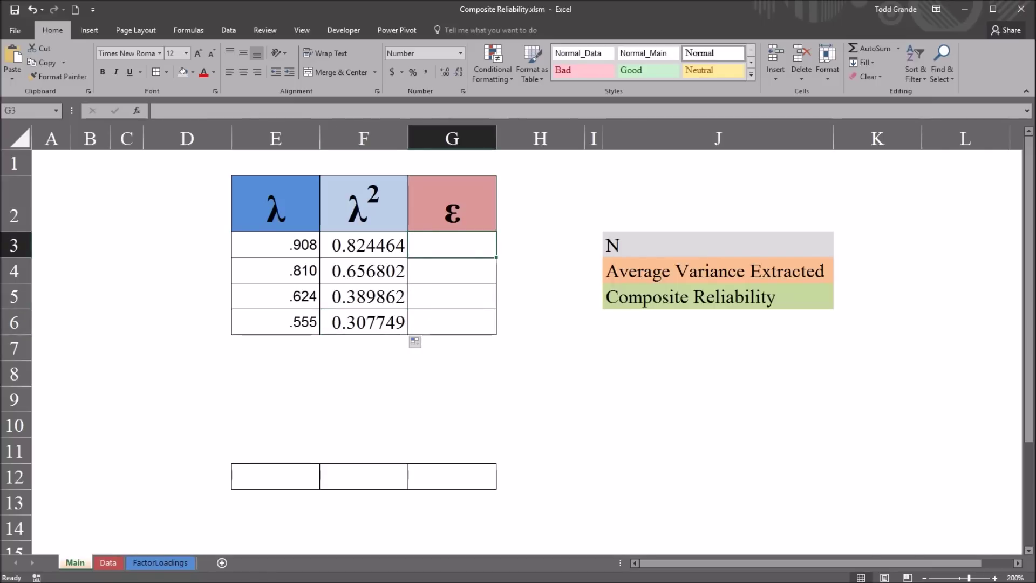
{"action": "left_click", "coordinate": [451, 203]}
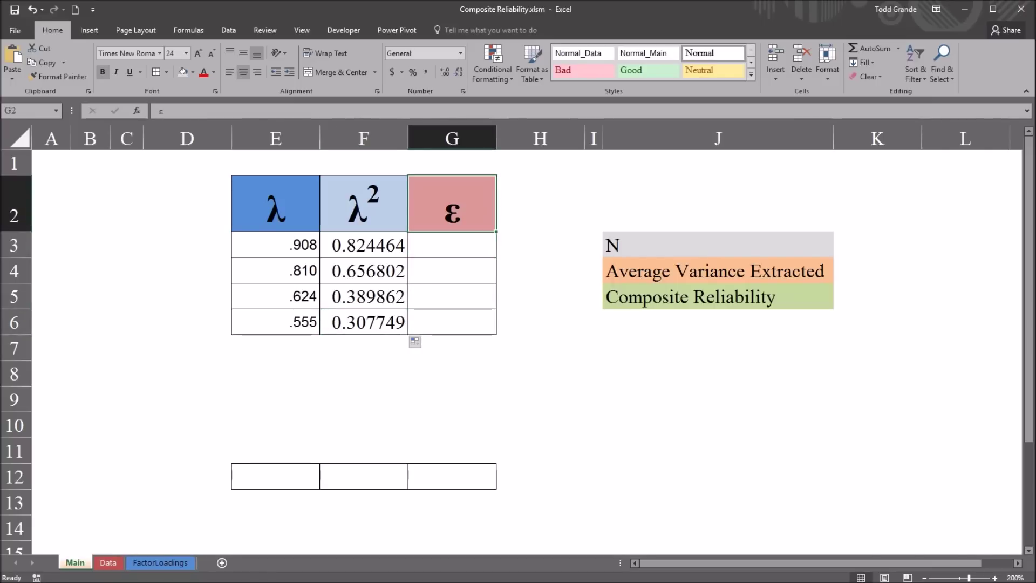
{"action": "left_click", "coordinate": [451, 244]}
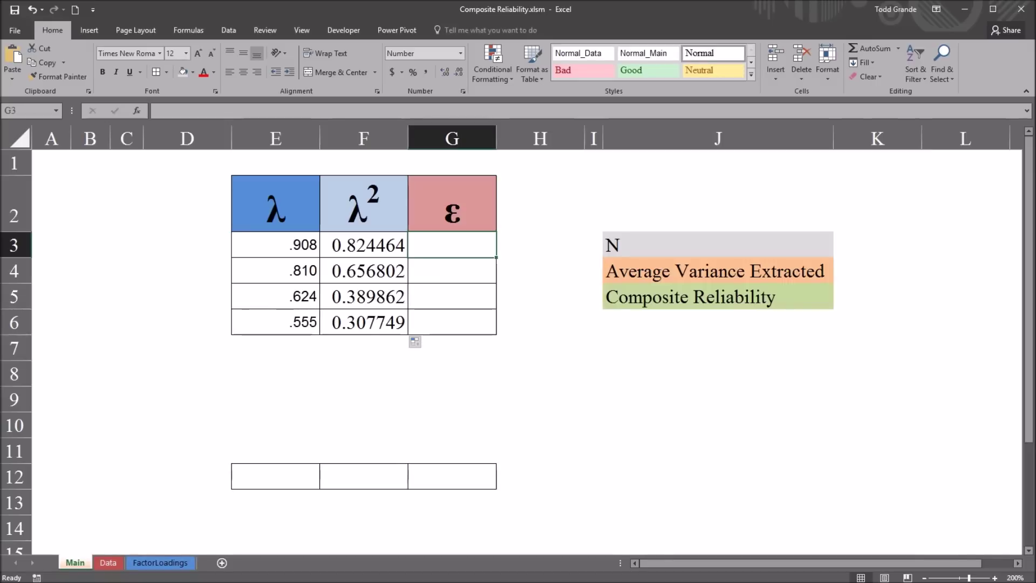
{"action": "type", "text": "="}
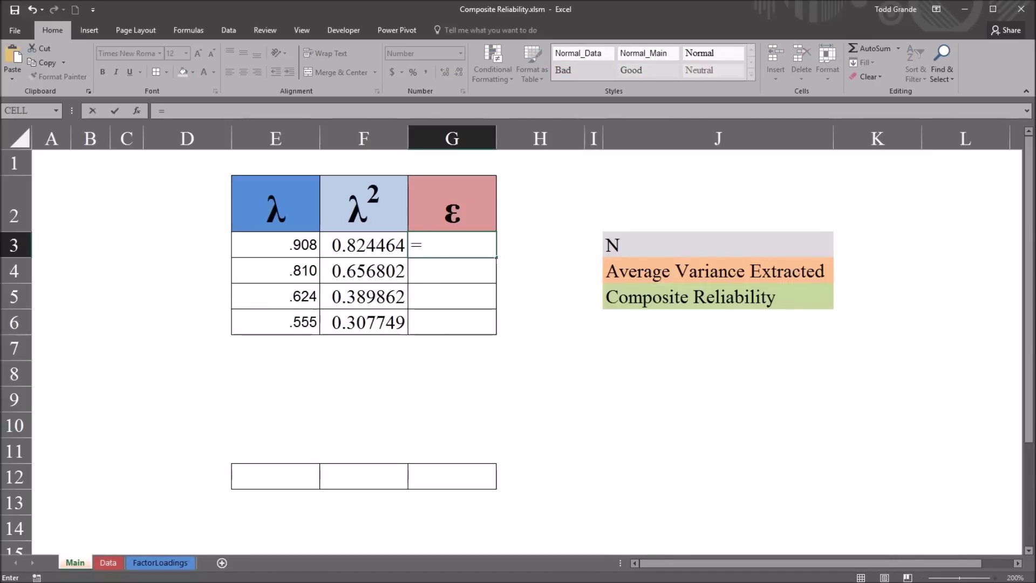
{"action": "type", "text": "1-"}
{"action": "key", "text": "Left"}
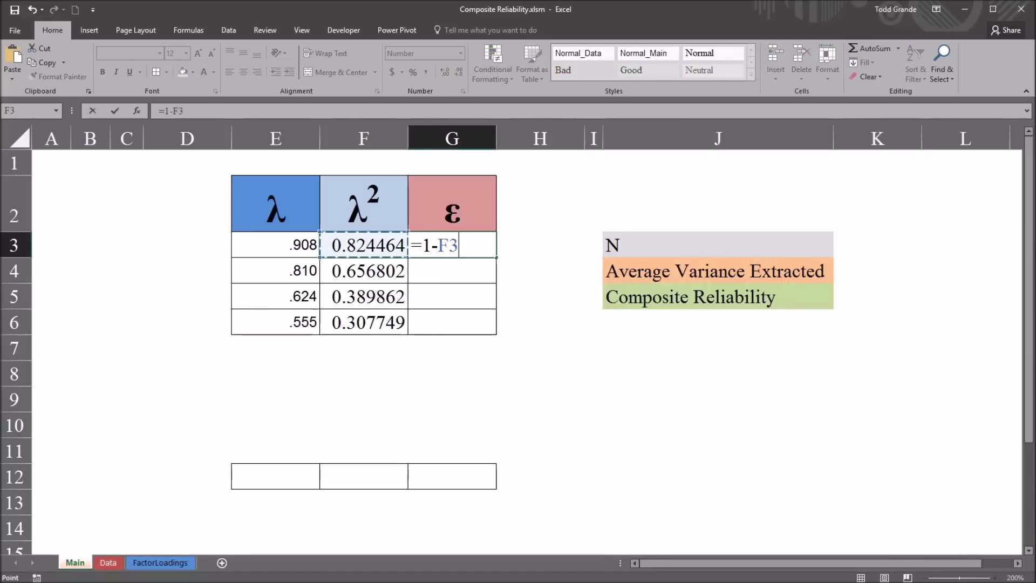
{"action": "key", "text": "Return"}
{"action": "left_click", "coordinate": [452, 245]}
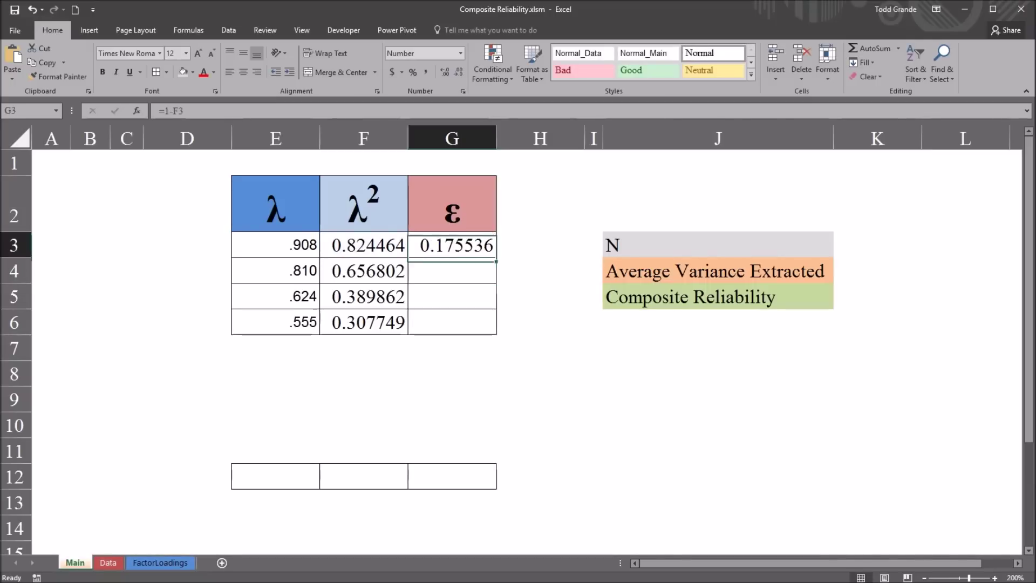
{"action": "left_click_drag", "start_coordinate": [496, 257], "coordinate": [496, 333]}
{"action": "left_click", "coordinate": [453, 323]}
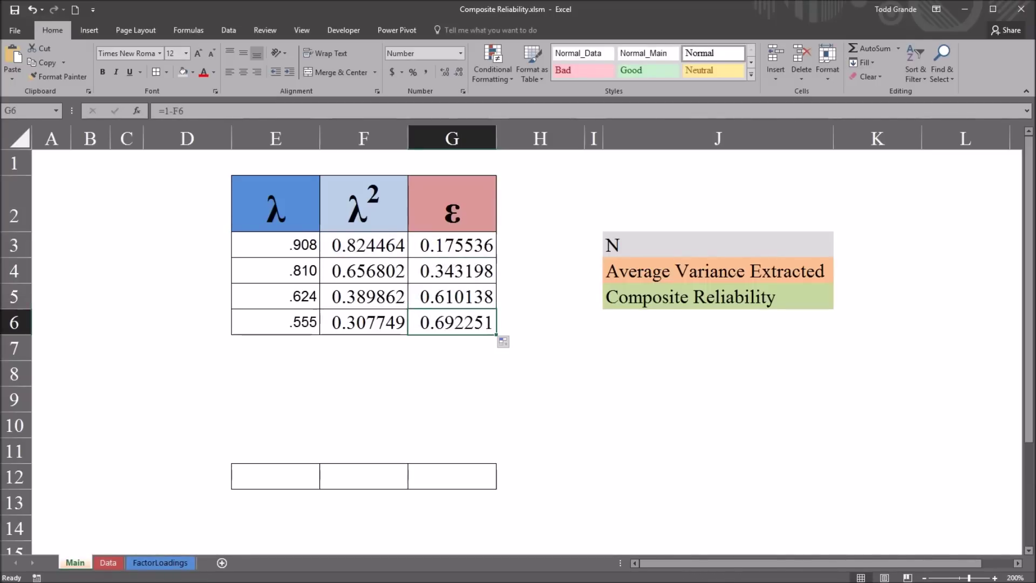
Step: Review the loading, squared loading and error columns in E2:G6 and the ranges needed for column totals
{"action": "left_click", "coordinate": [452, 245]}
{"action": "left_click", "coordinate": [276, 203]}
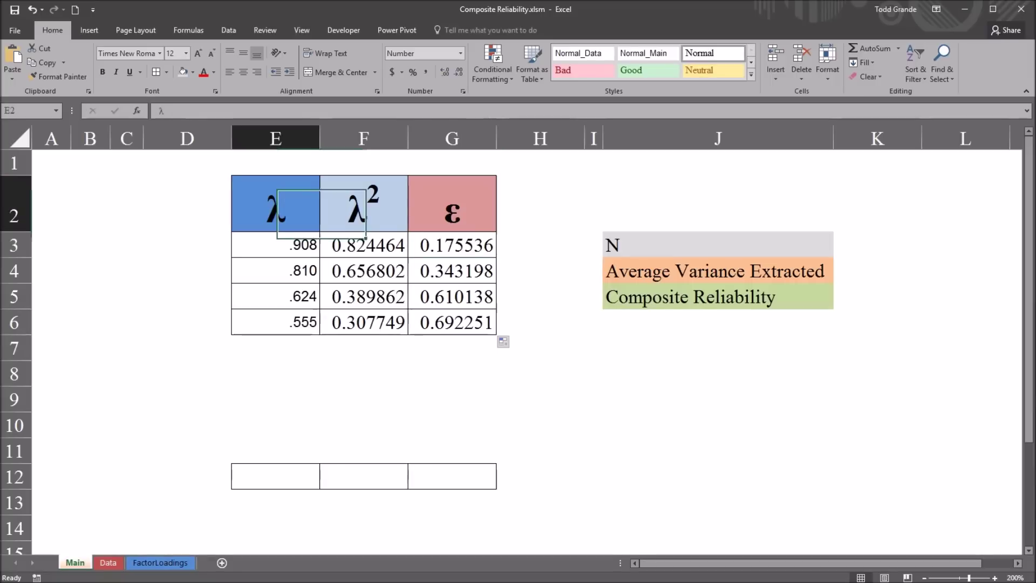
{"action": "left_click", "coordinate": [364, 203]}
{"action": "left_click", "coordinate": [452, 203]}
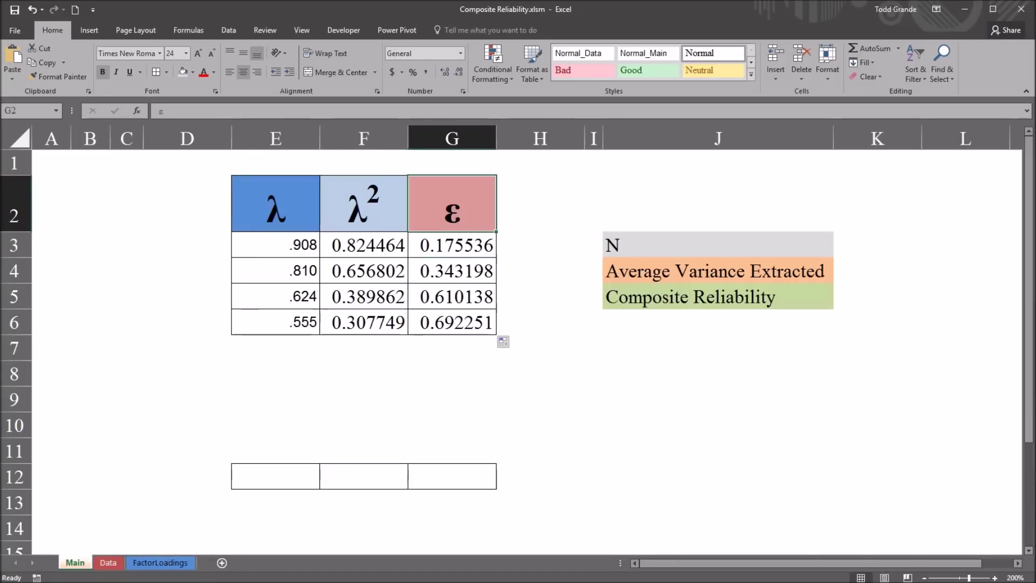
{"action": "left_click", "coordinate": [452, 323]}
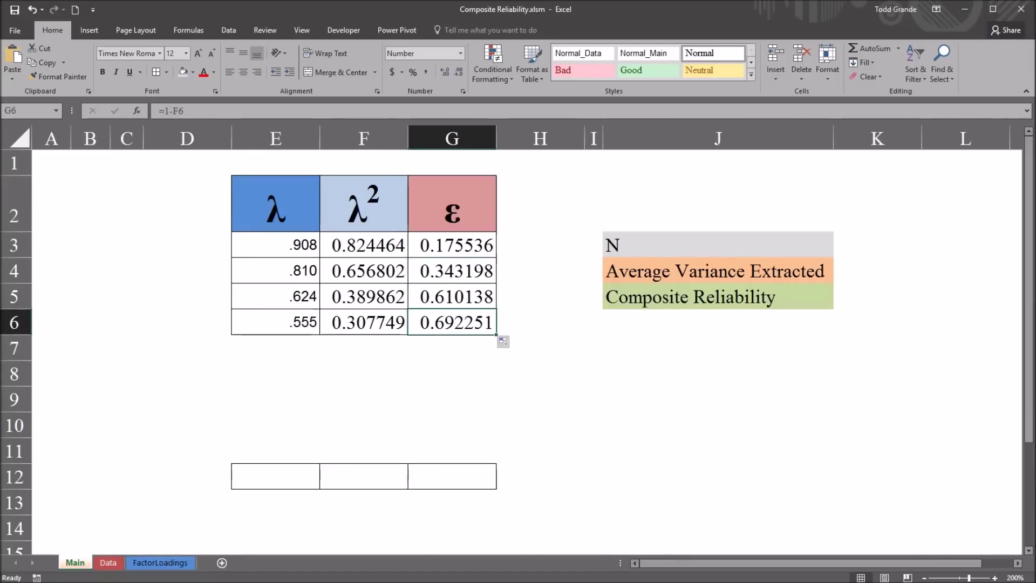
{"action": "left_click", "coordinate": [276, 476]}
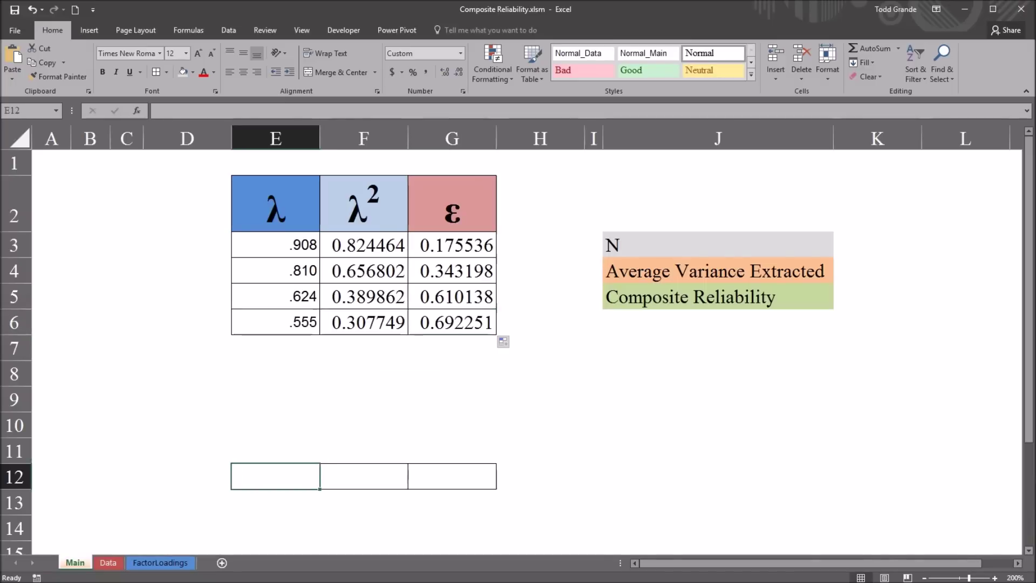
{"action": "left_click_drag", "start_coordinate": [275, 245], "coordinate": [276, 322]}
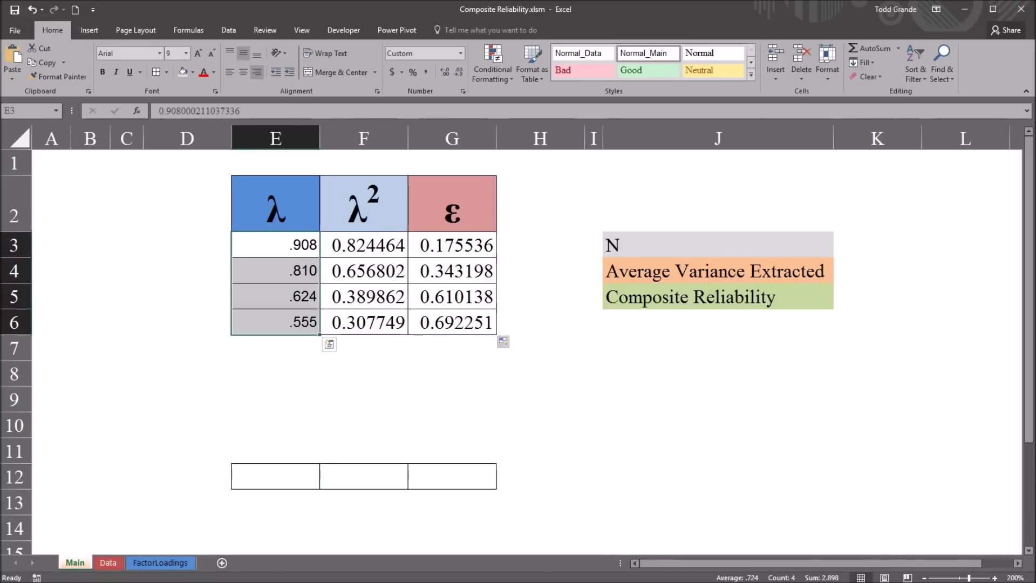
{"action": "left_click_drag", "start_coordinate": [363, 245], "coordinate": [363, 322]}
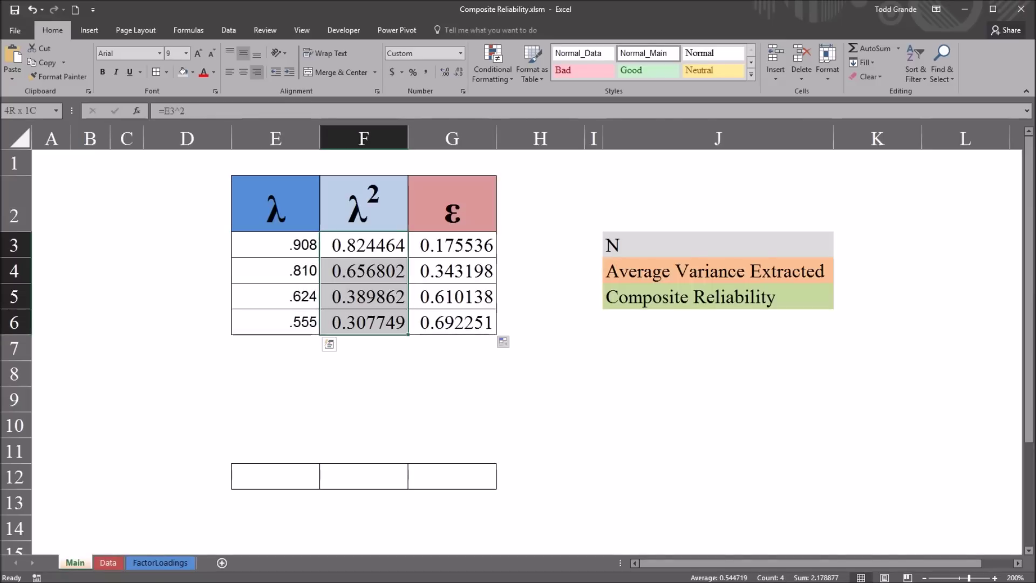
{"action": "left_click", "coordinate": [275, 322]}
Step: Total the three columns by entering =SUM(E3:E6) in cell E12 and filling across to G12, and check each summed range
{"action": "left_click", "coordinate": [275, 476]}
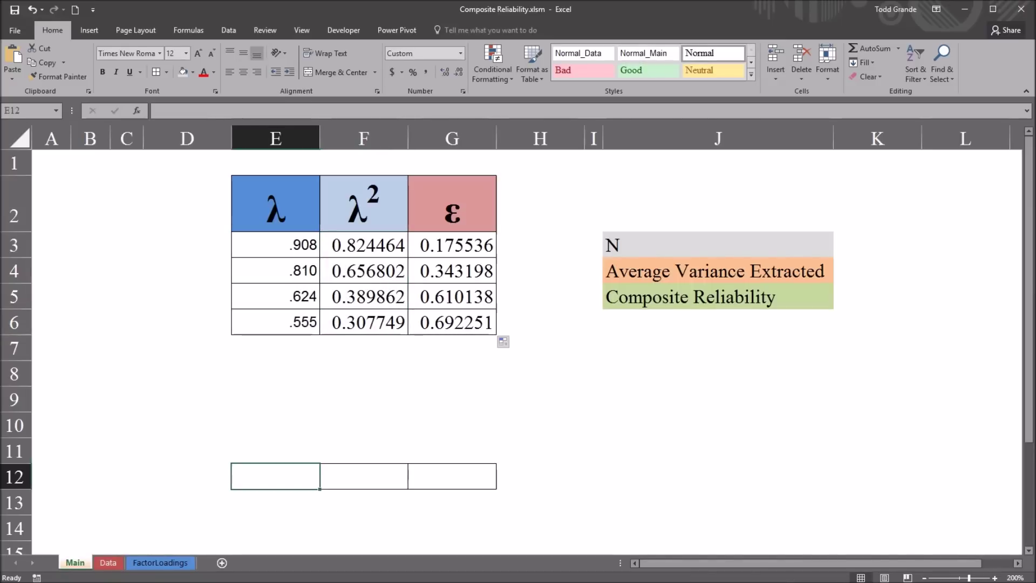
{"action": "type", "text": "=s"}
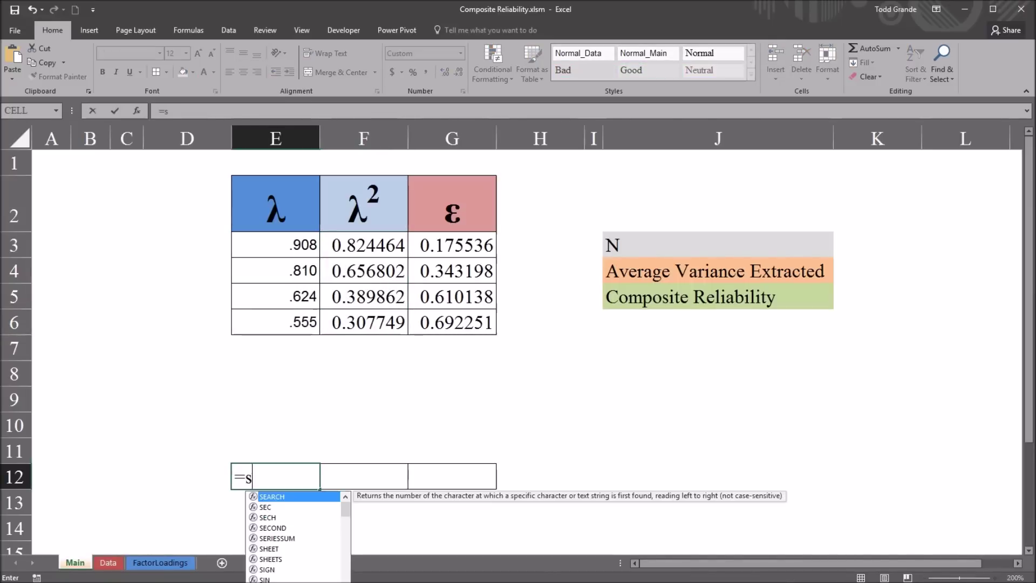
{"action": "type", "text": "um("}
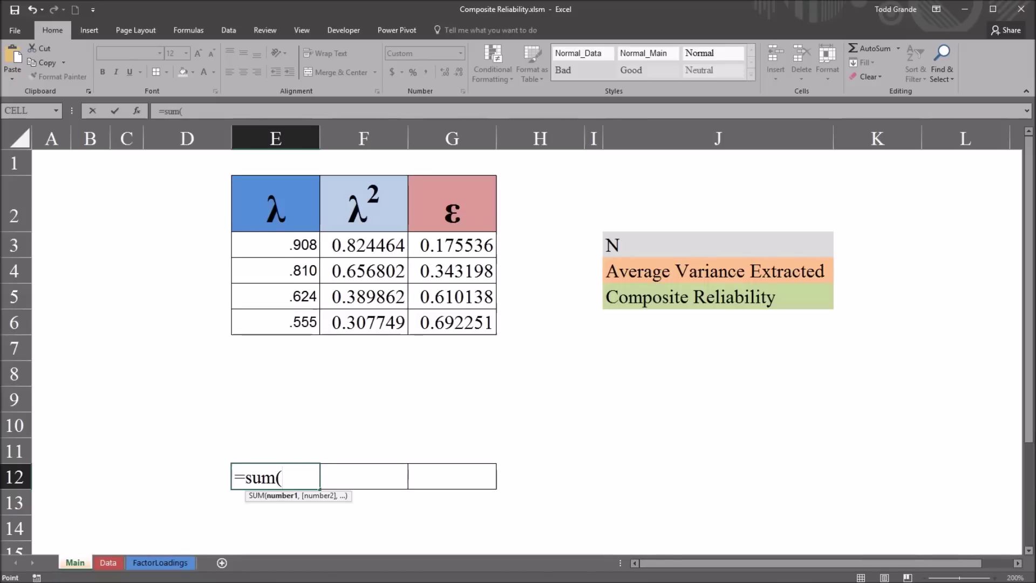
{"action": "left_click_drag", "start_coordinate": [276, 245], "coordinate": [276, 322]}
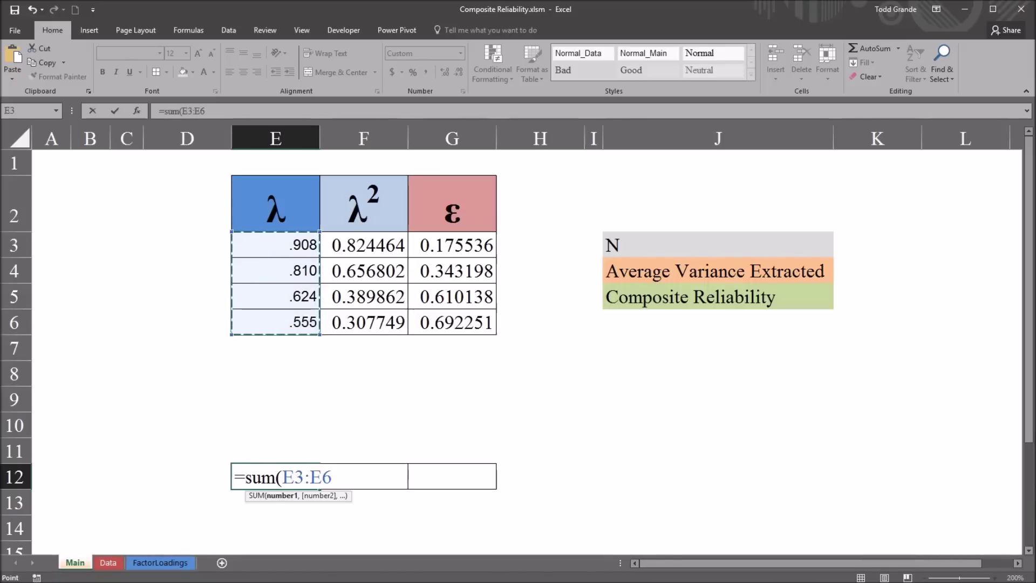
{"action": "key", "text": "Return"}
{"action": "left_click", "coordinate": [275, 477]}
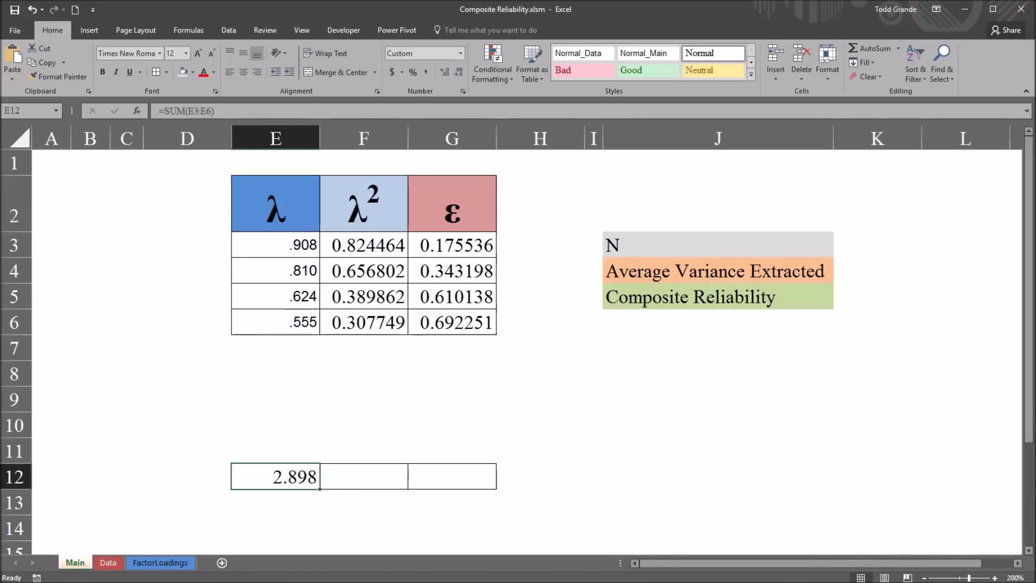
{"action": "left_click_drag", "start_coordinate": [321, 489], "coordinate": [464, 485]}
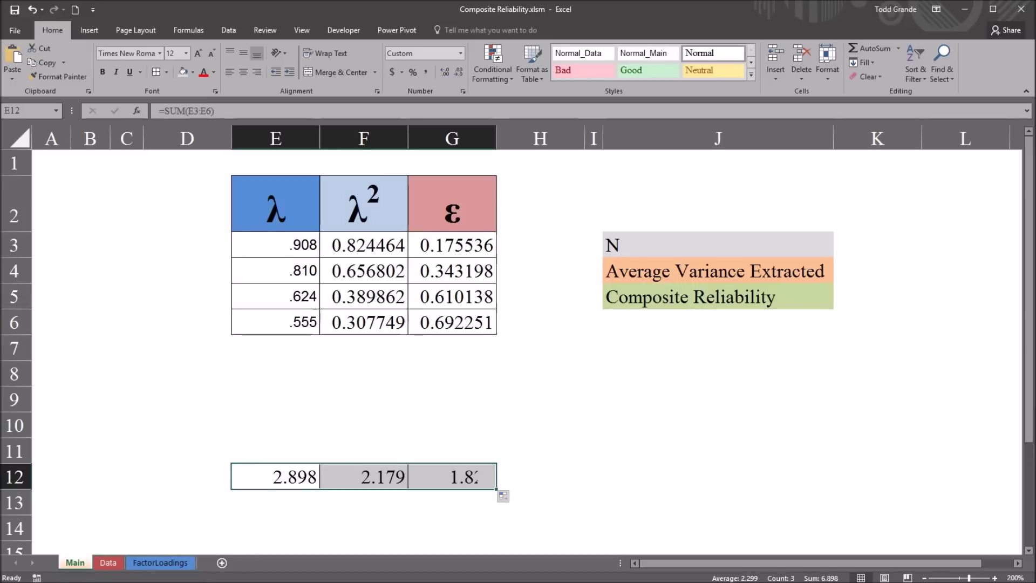
{"action": "left_click", "coordinate": [275, 477]}
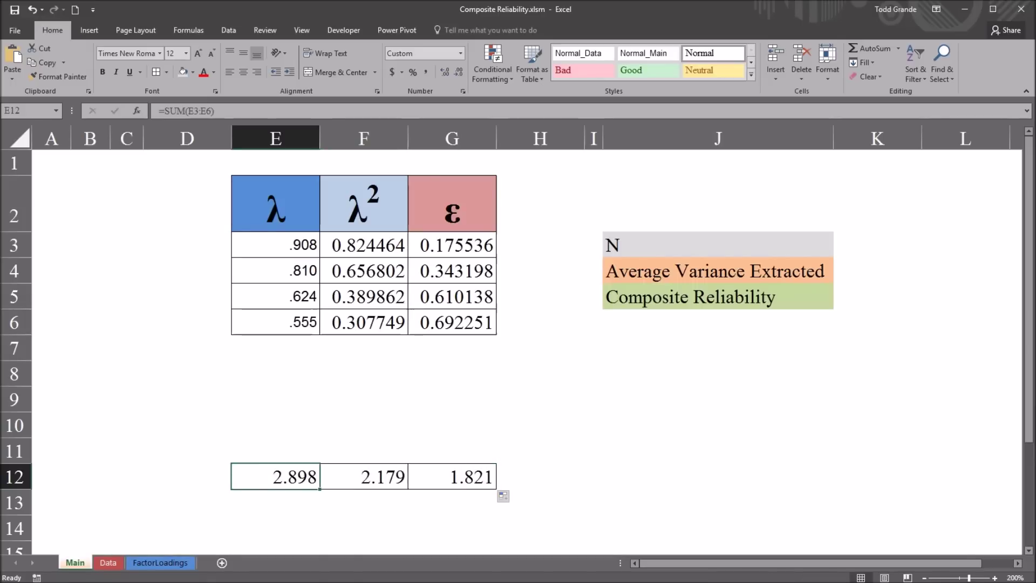
{"action": "left_click_drag", "start_coordinate": [275, 244], "coordinate": [275, 322]}
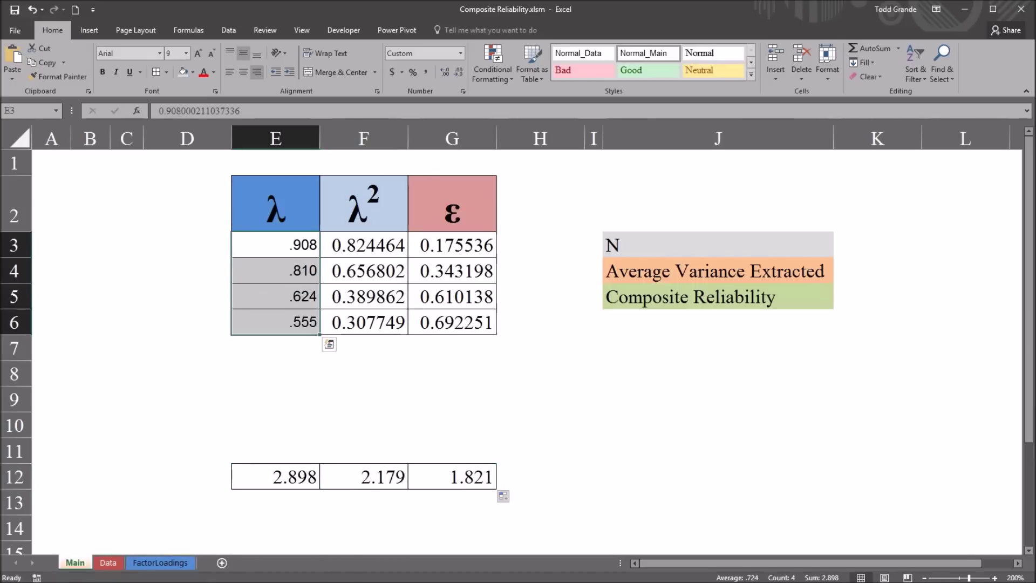
{"action": "left_click_drag", "start_coordinate": [363, 245], "coordinate": [364, 322]}
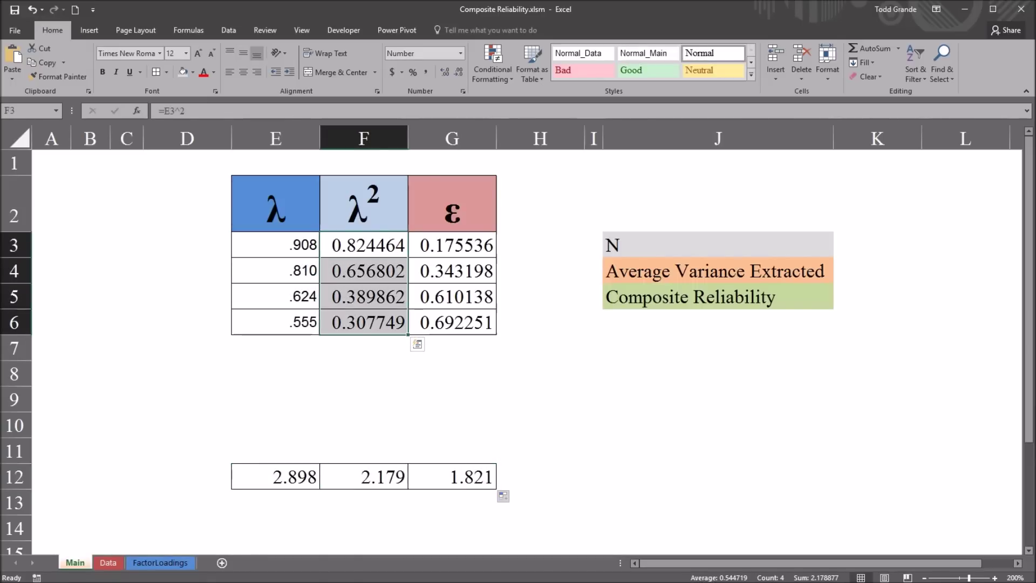
{"action": "left_click_drag", "start_coordinate": [453, 245], "coordinate": [452, 322]}
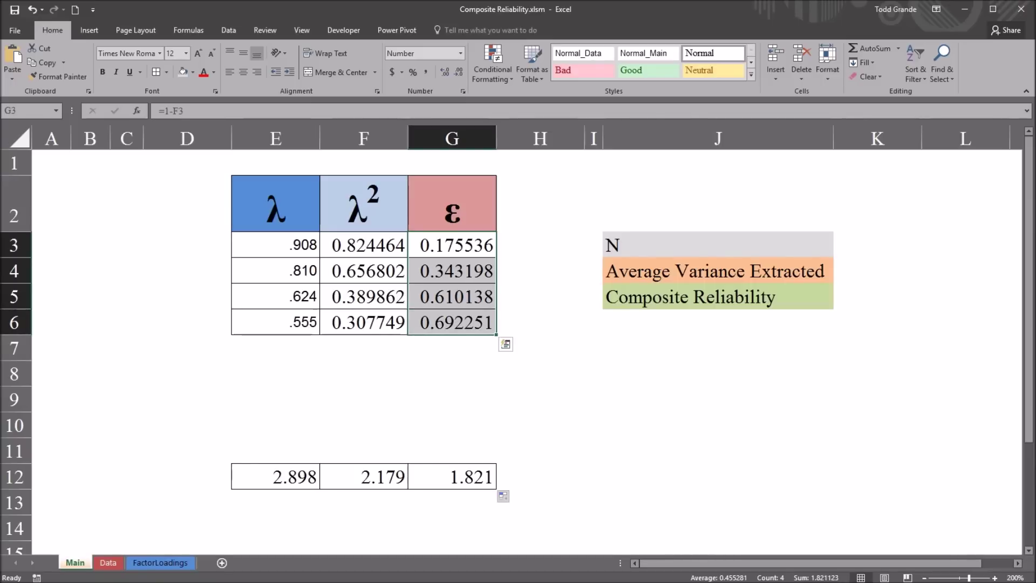
{"action": "left_click", "coordinate": [452, 476]}
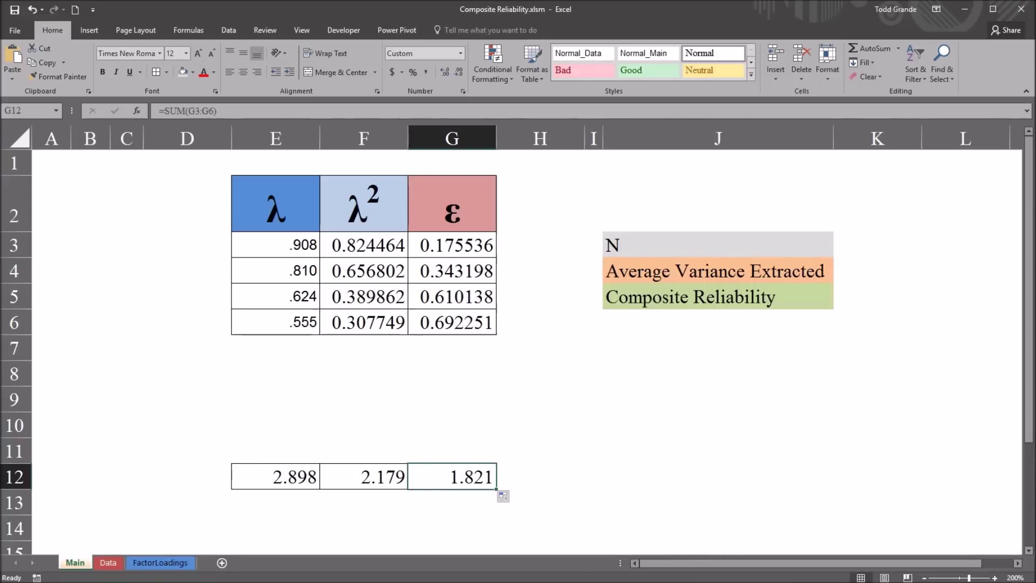
Step: Calculate N by entering =COUNT(E3:E11) in cell K3, and check it against the loadings in E3:E6
{"action": "left_click", "coordinate": [877, 245]}
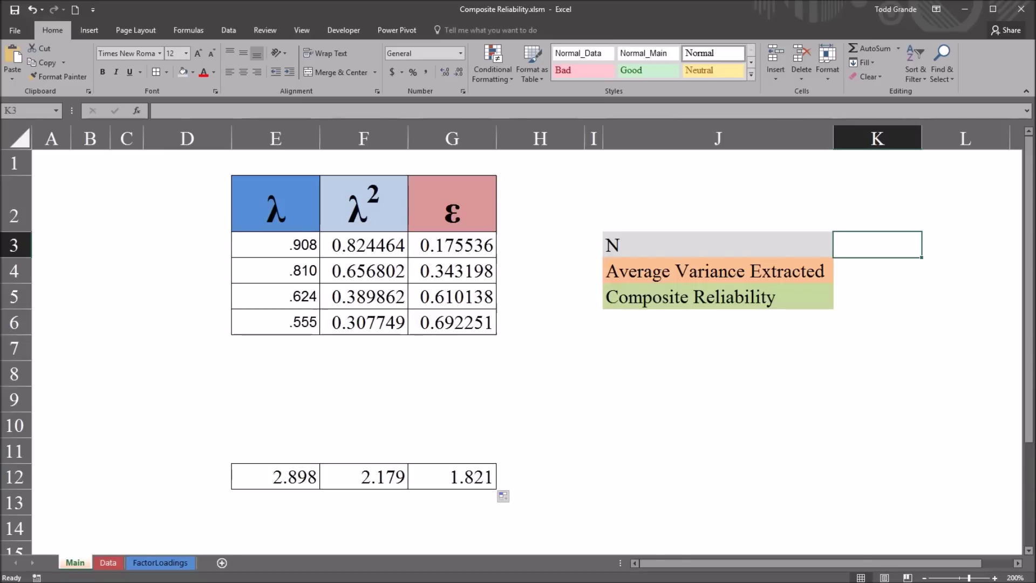
{"action": "type", "text": "="}
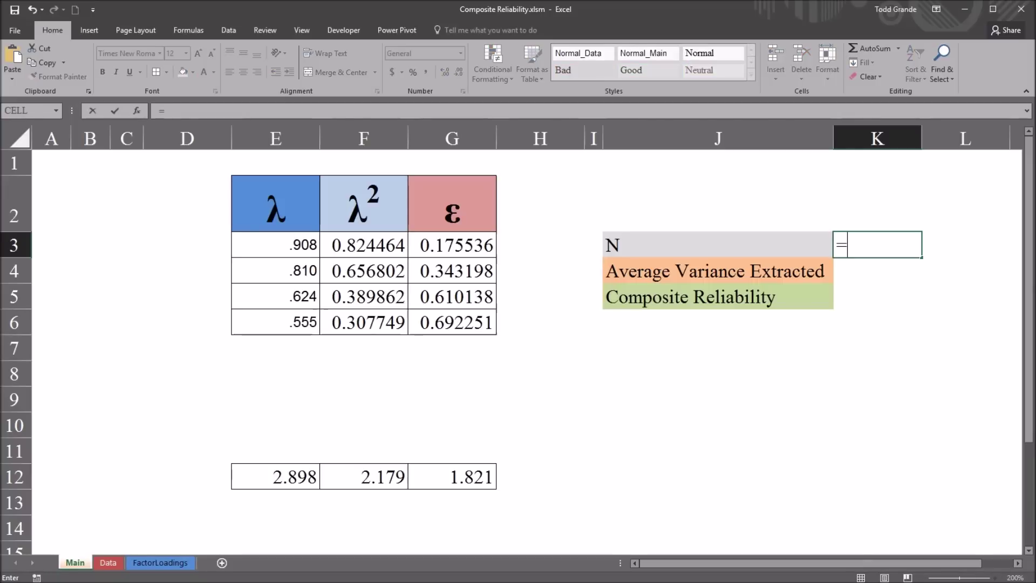
{"action": "type", "text": "count"}
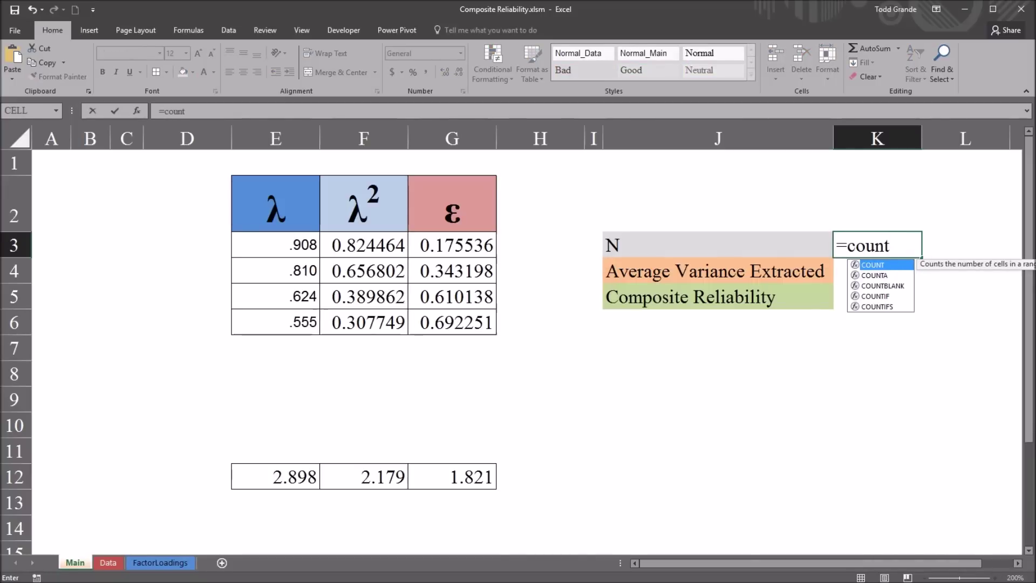
{"action": "type", "text": "("}
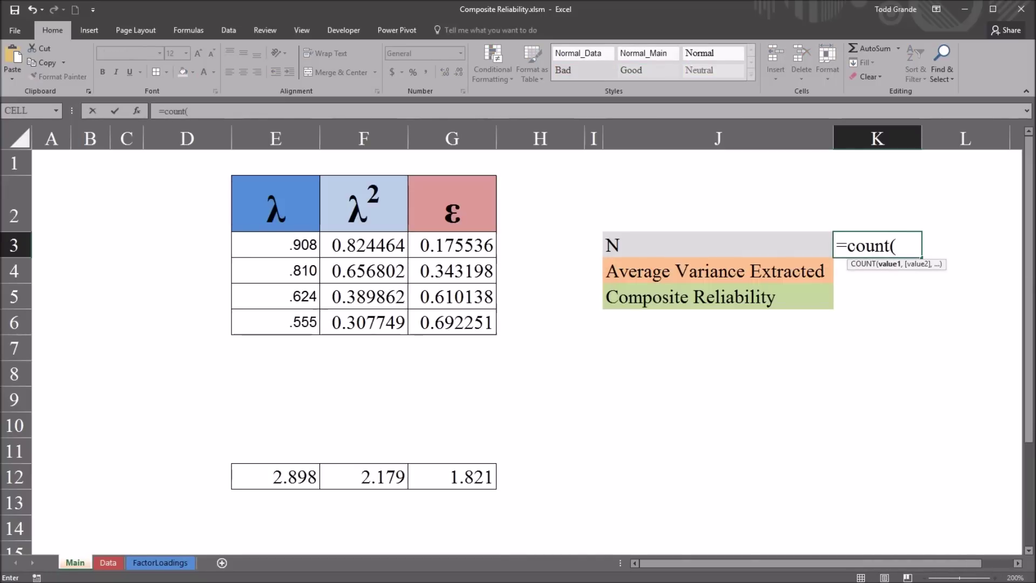
{"action": "left_click_drag", "start_coordinate": [302, 245], "coordinate": [318, 459]}
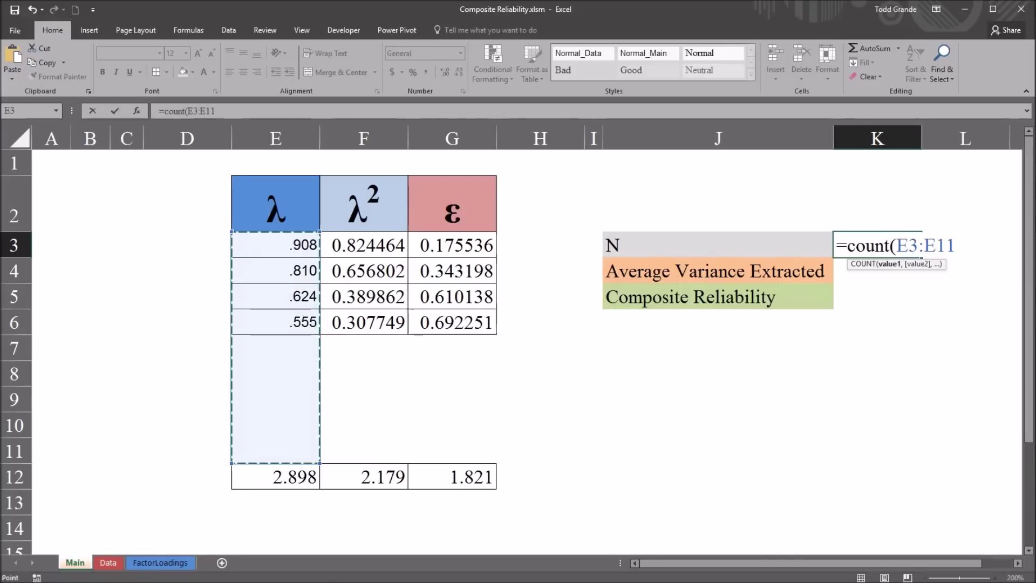
{"action": "key", "text": "Return"}
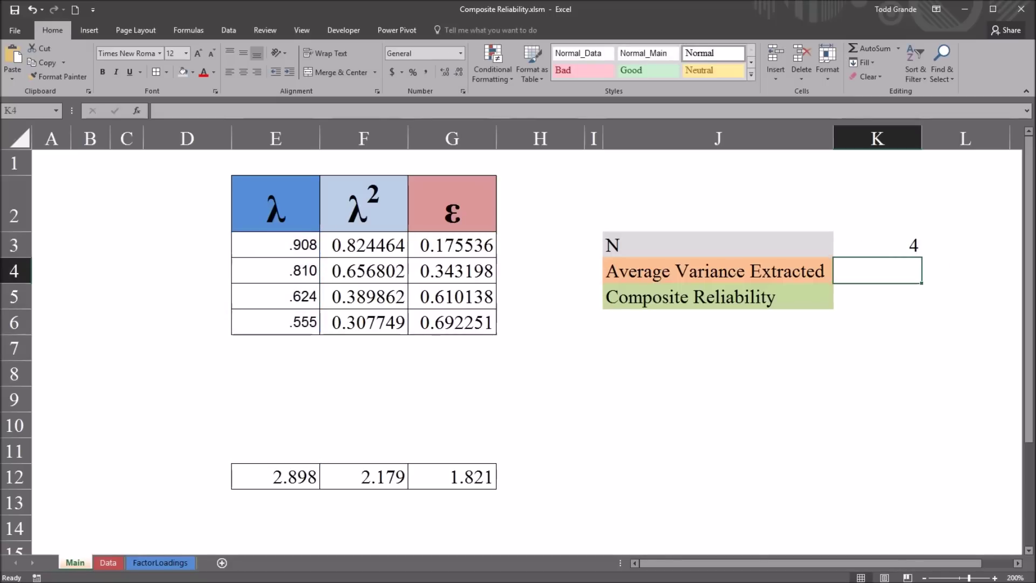
{"action": "left_click", "coordinate": [877, 245]}
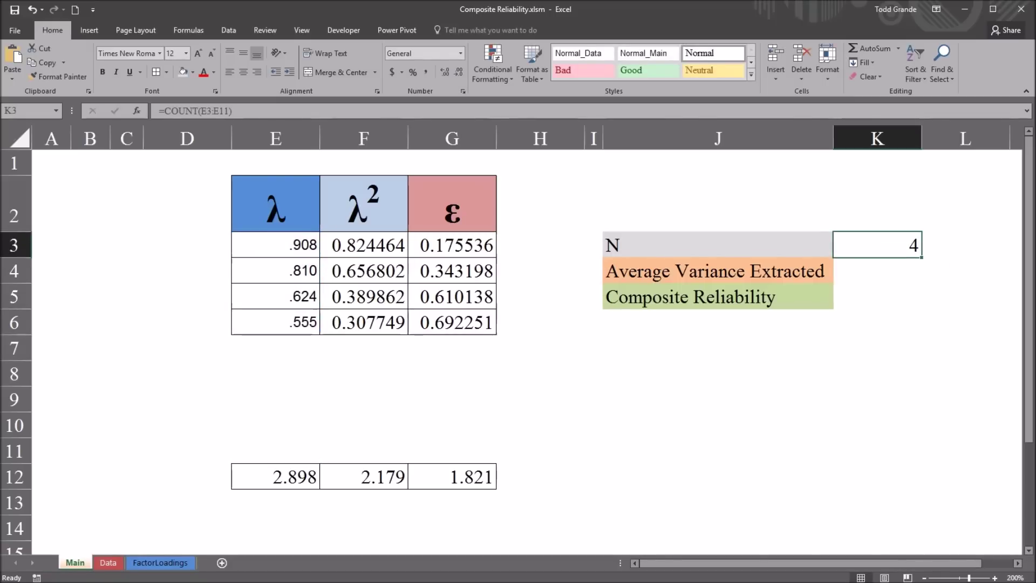
{"action": "left_click_drag", "start_coordinate": [275, 245], "coordinate": [275, 322]}
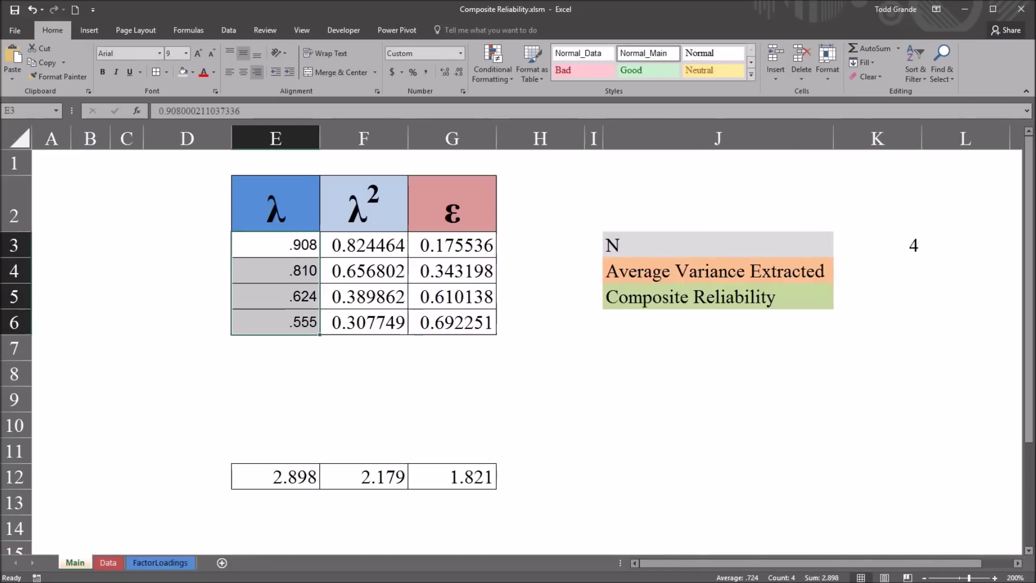
Step: Calculate Average Variance Extracted by entering =F12/K3 in cell K4, and check it against the loadings in E3:E6
{"action": "left_click", "coordinate": [877, 271]}
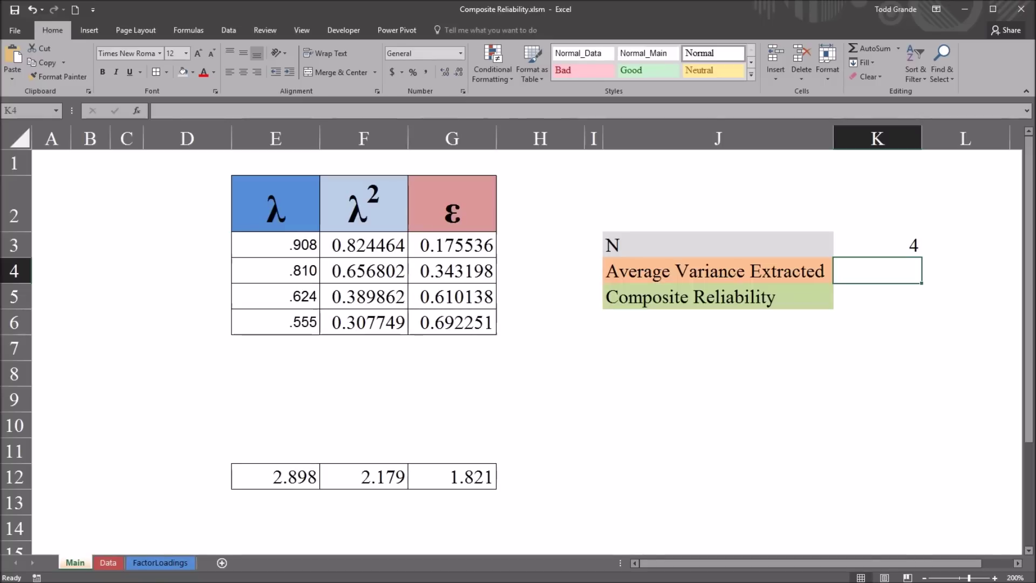
{"action": "type", "text": "="}
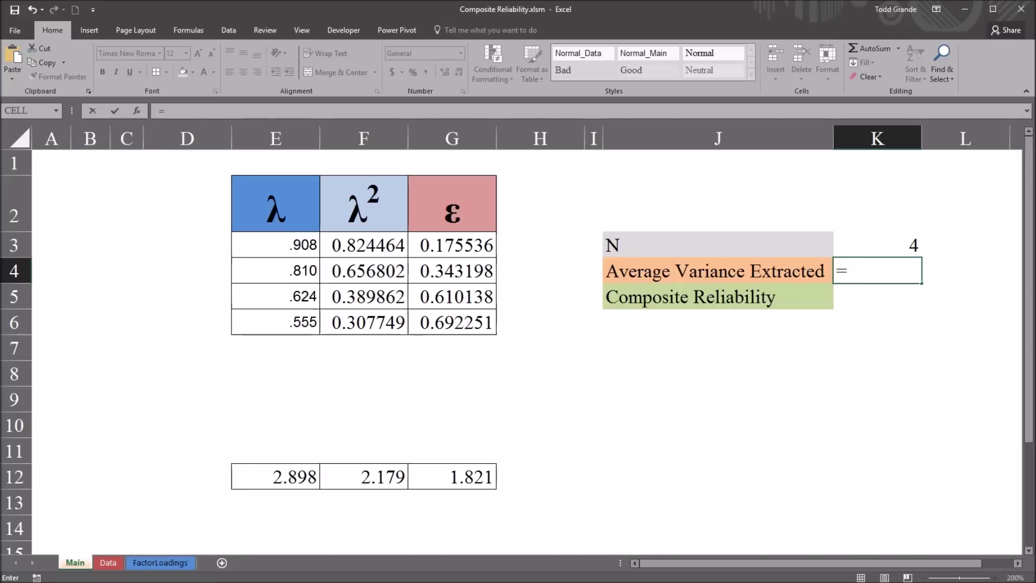
{"action": "left_click", "coordinate": [364, 476]}
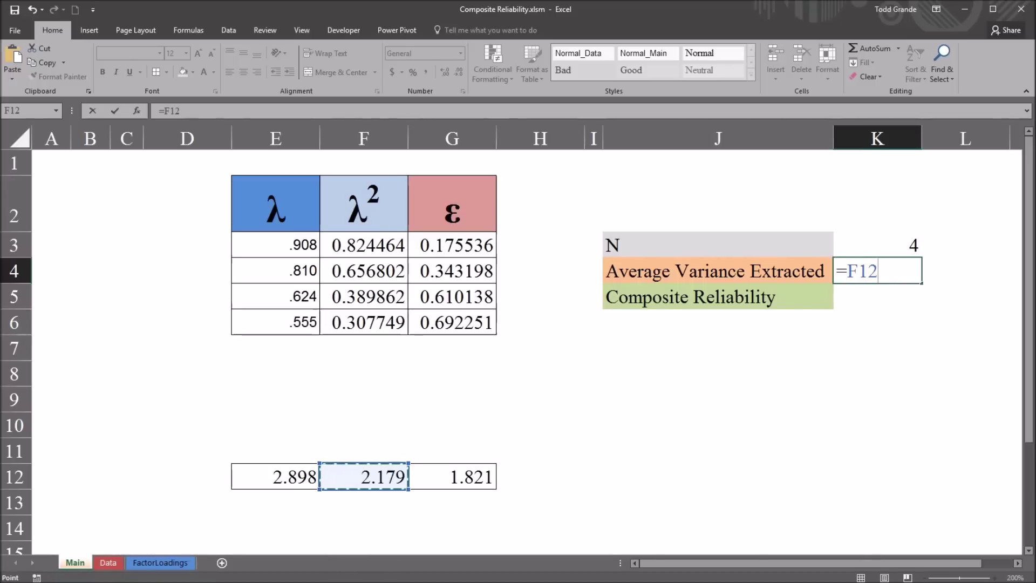
{"action": "type", "text": "/"}
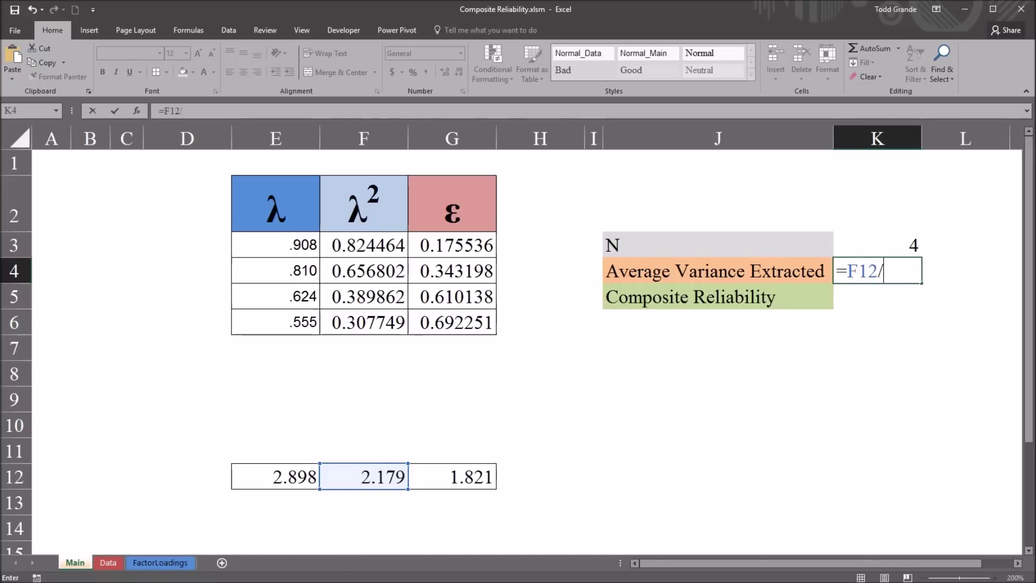
{"action": "key", "text": "Up"}
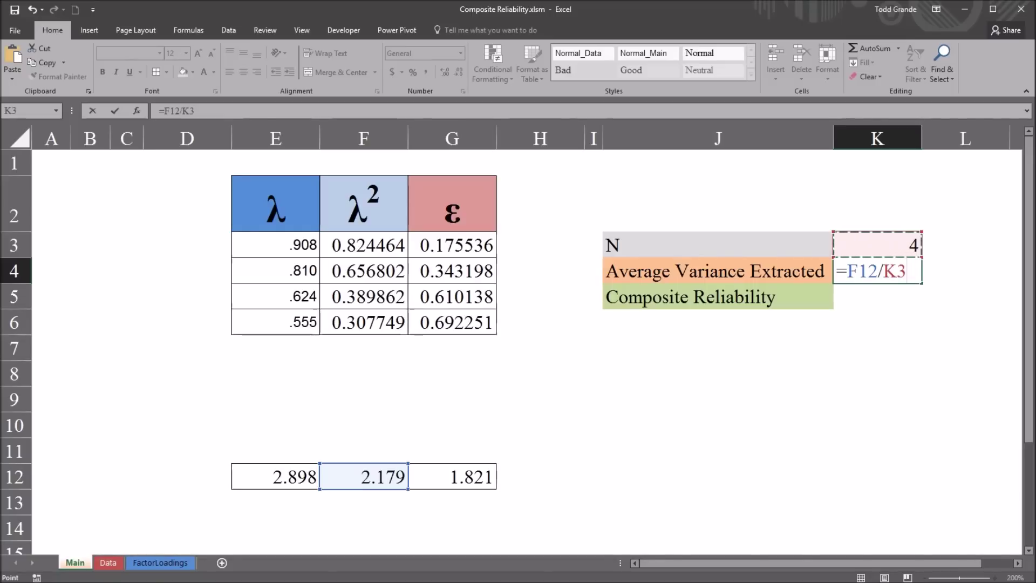
{"action": "key", "text": "Return"}
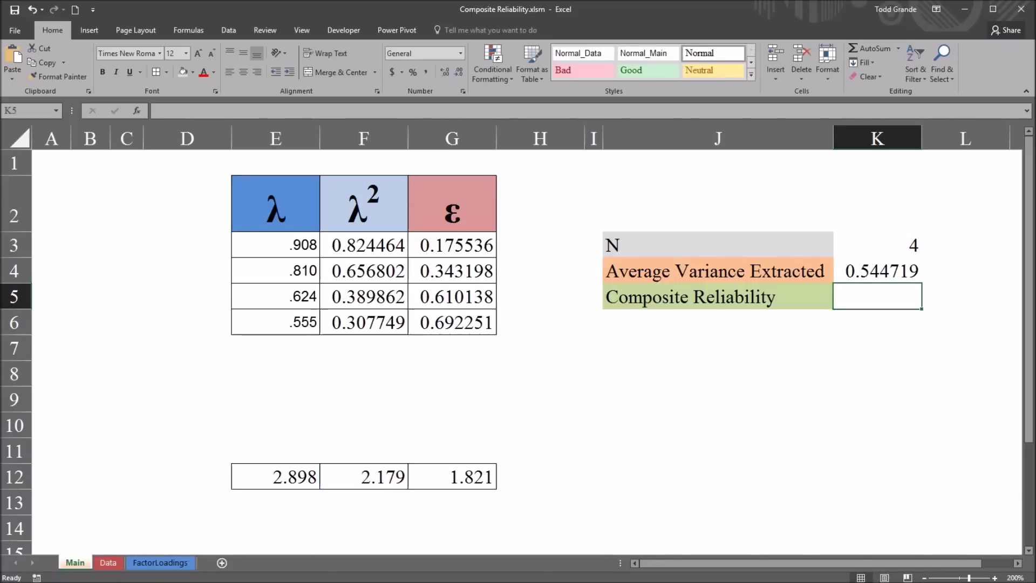
{"action": "key", "text": "Up"}
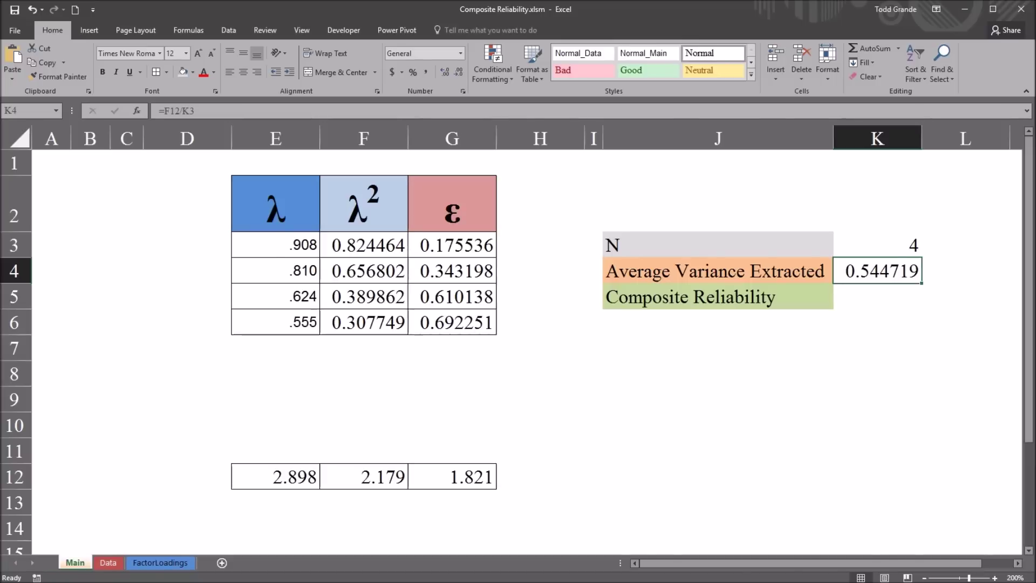
{"action": "left_click_drag", "start_coordinate": [276, 244], "coordinate": [275, 323]}
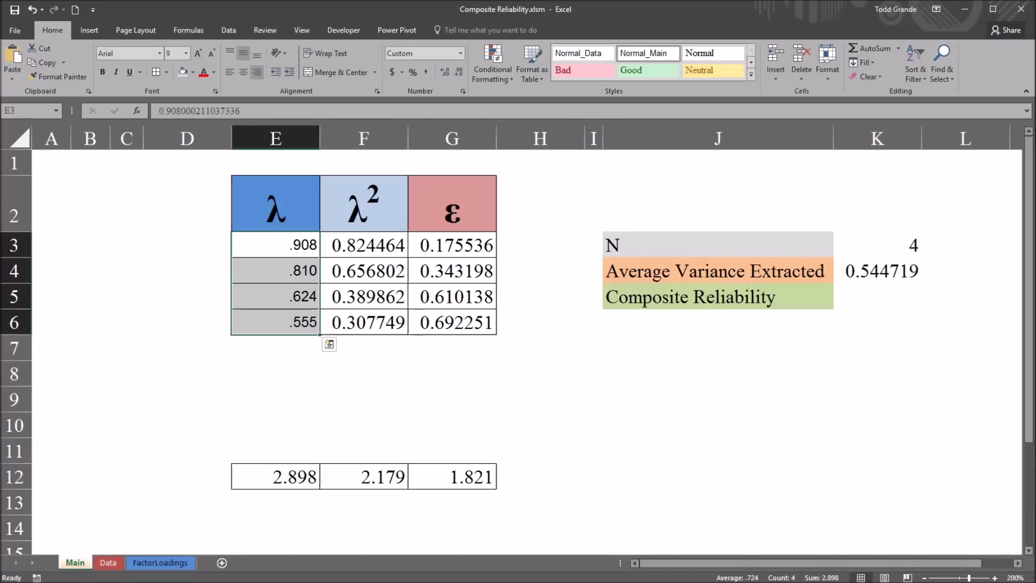
{"action": "left_click", "coordinate": [878, 270]}
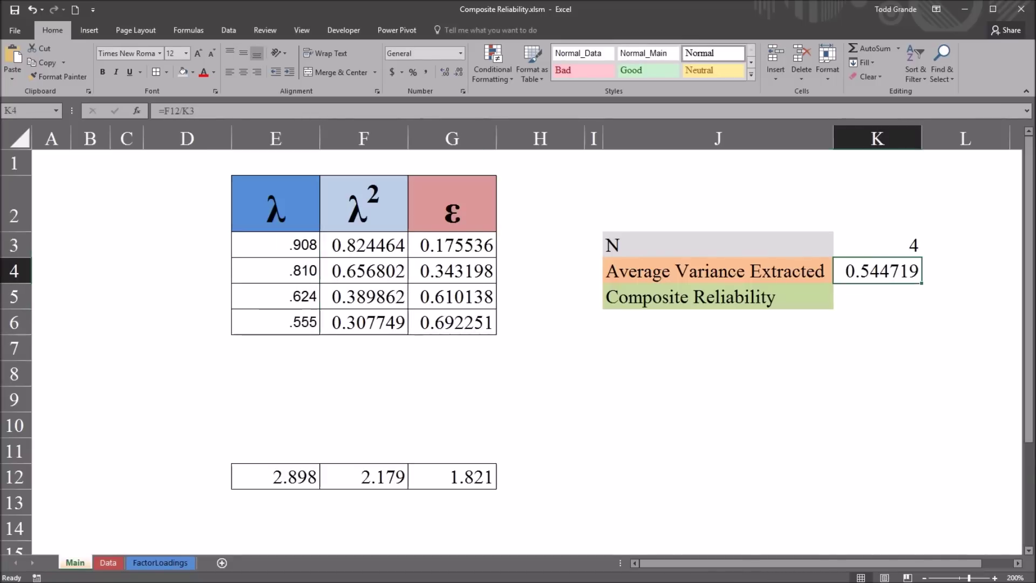
Step: Calculate Composite Reliability by entering =E12^2/(E12^2+G12) in cell K5
{"action": "left_click", "coordinate": [877, 296]}
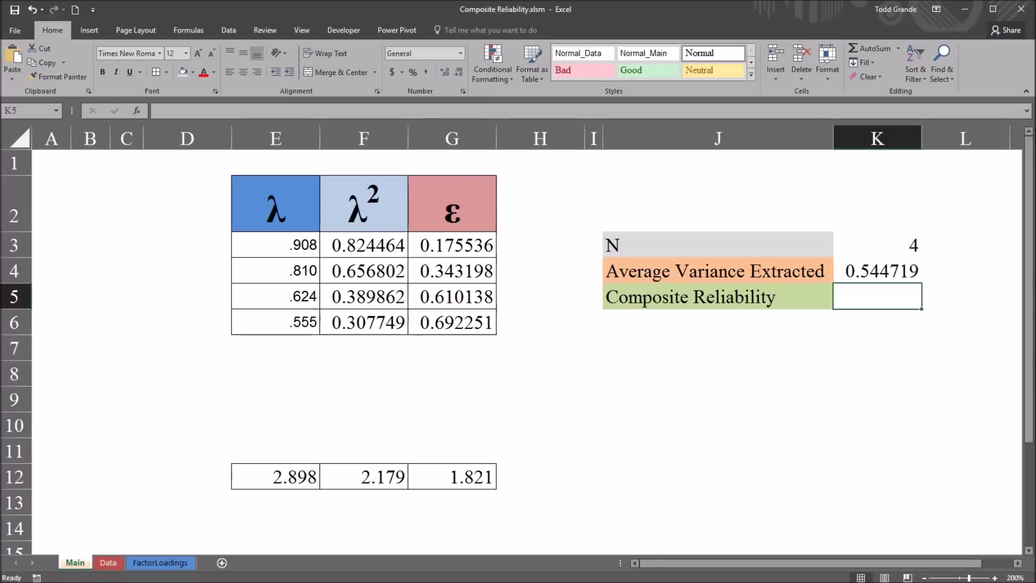
{"action": "type", "text": "="}
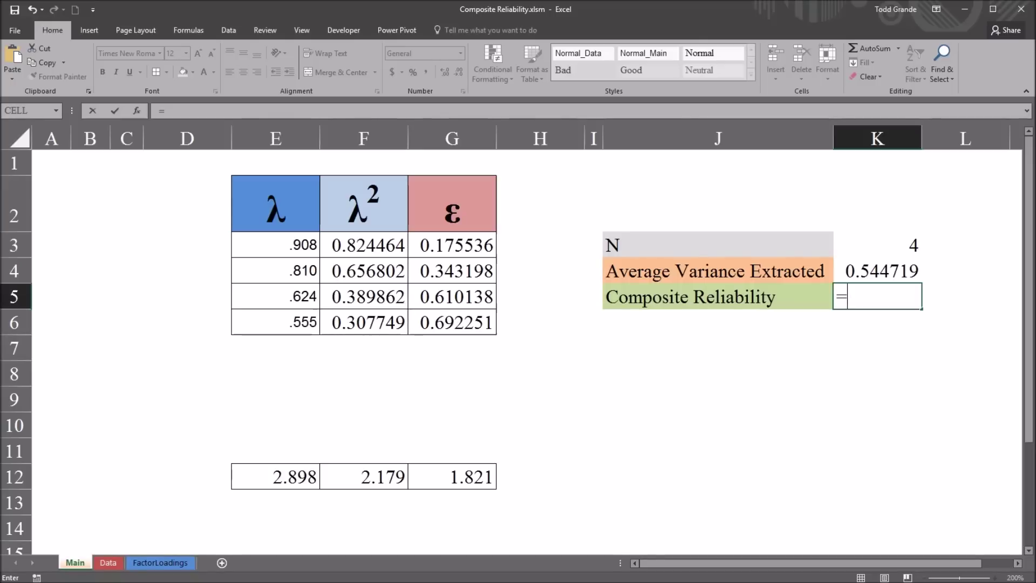
{"action": "left_click", "coordinate": [275, 476]}
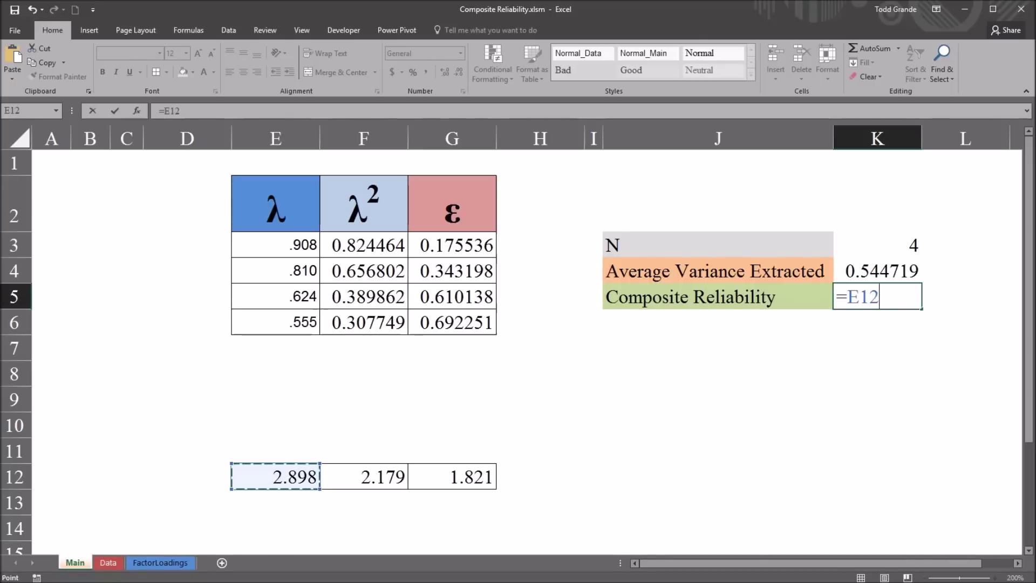
{"action": "type", "text": "^2"}
{"action": "type", "text": "/("}
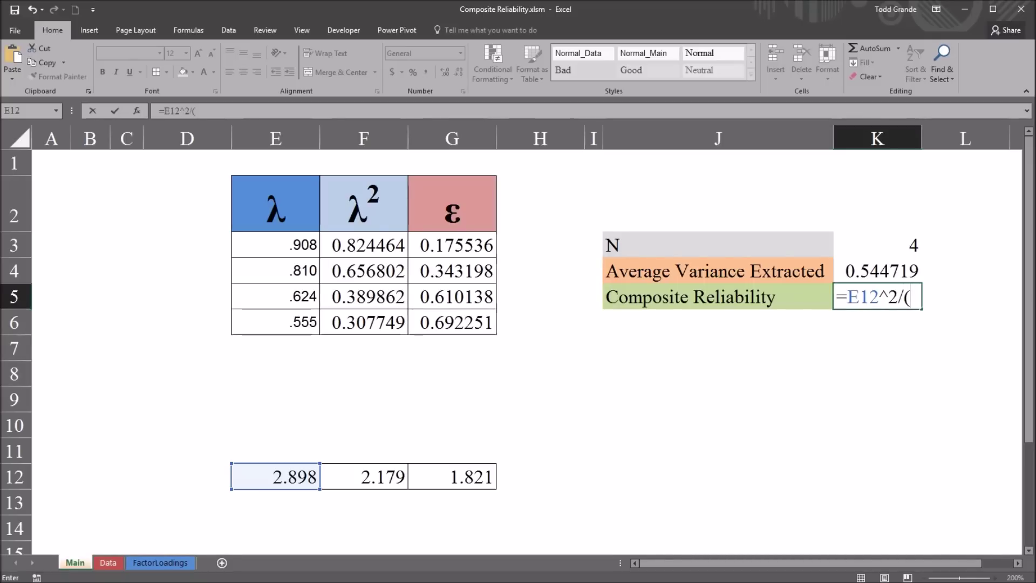
{"action": "left_click", "coordinate": [275, 477]}
{"action": "type", "text": "^2"}
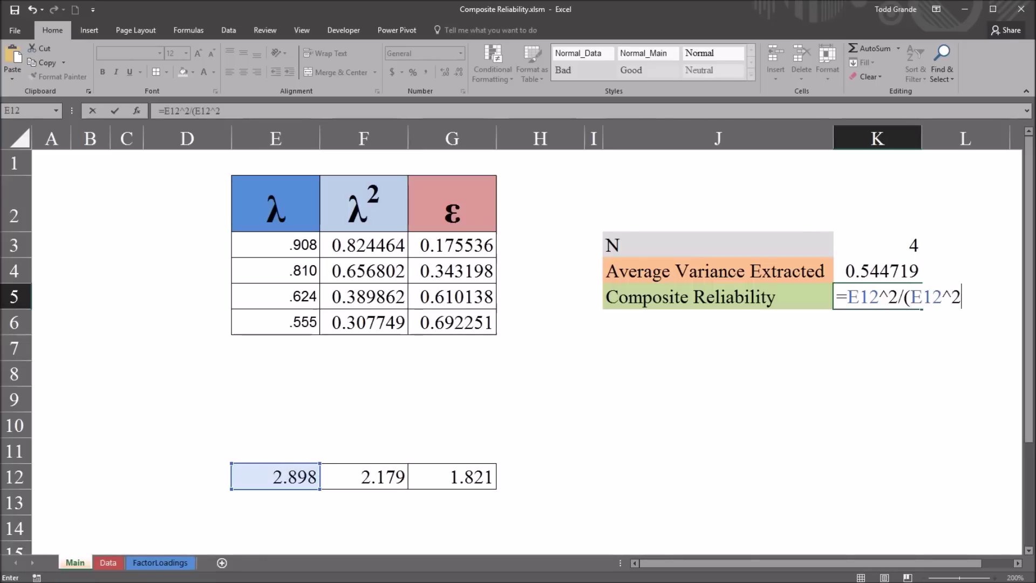
{"action": "type", "text": "+"}
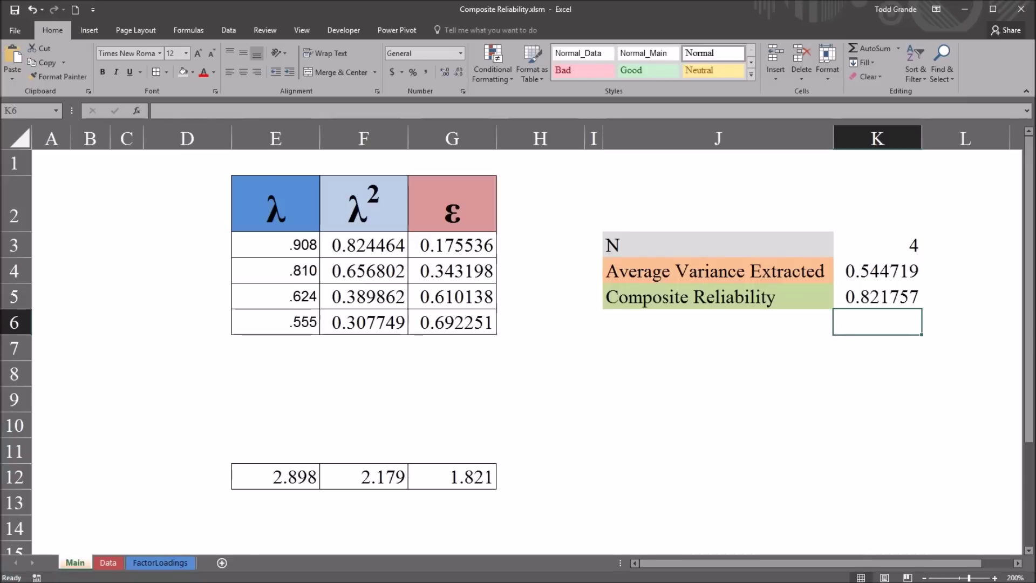
Step: Review the Composite Reliability and Average Variance Extracted cells against the loadings in E3:E6 and the two formulas on the Data sheet
{"action": "left_click", "coordinate": [877, 297]}
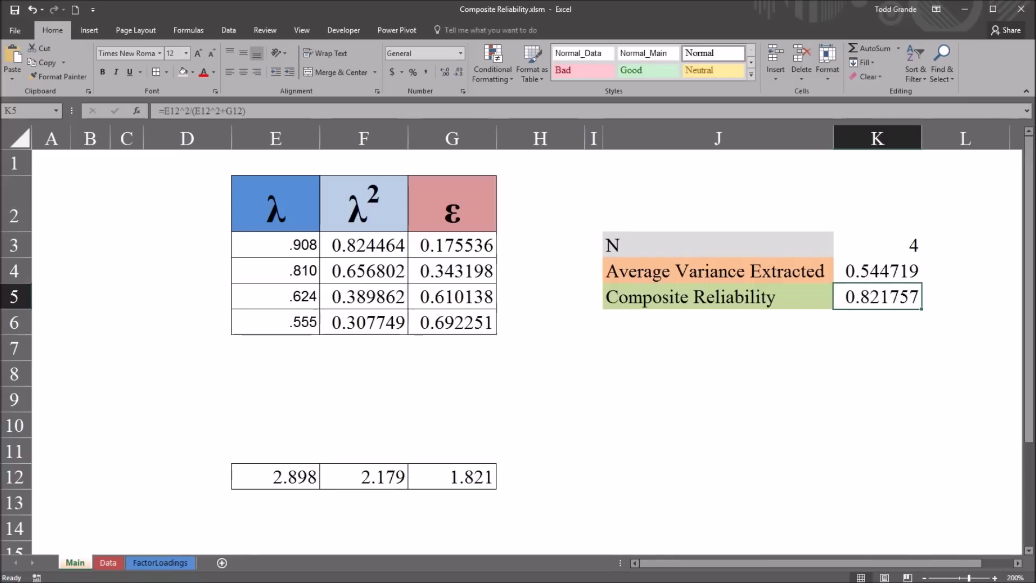
{"action": "left_click_drag", "start_coordinate": [275, 245], "coordinate": [275, 322]}
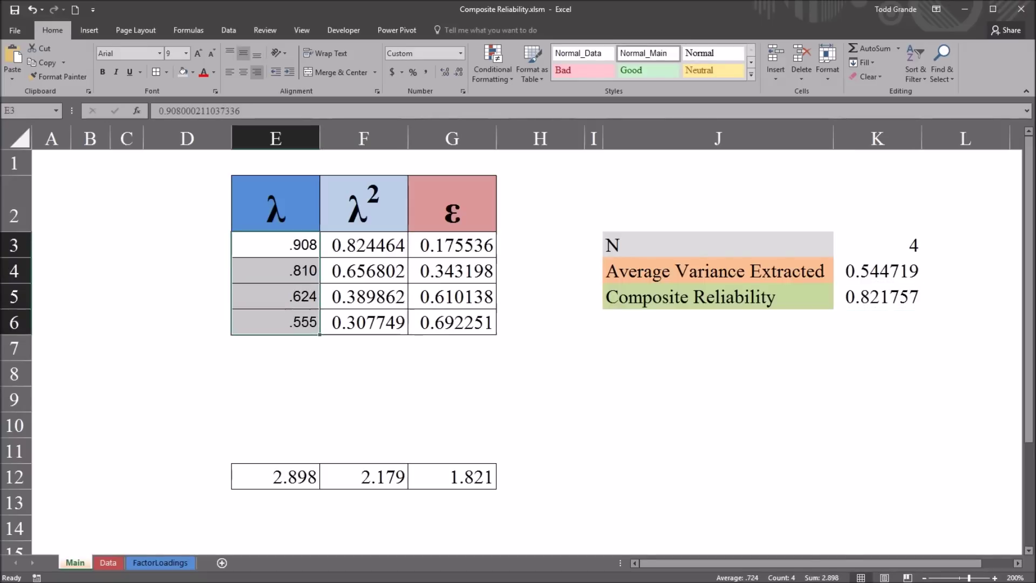
{"action": "left_click", "coordinate": [877, 297]}
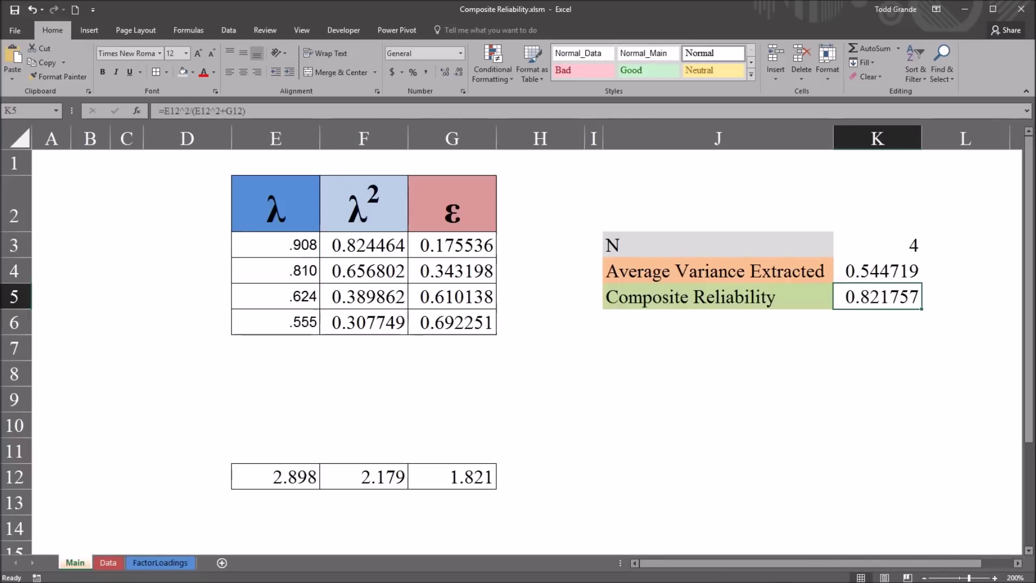
{"action": "left_click", "coordinate": [717, 297]}
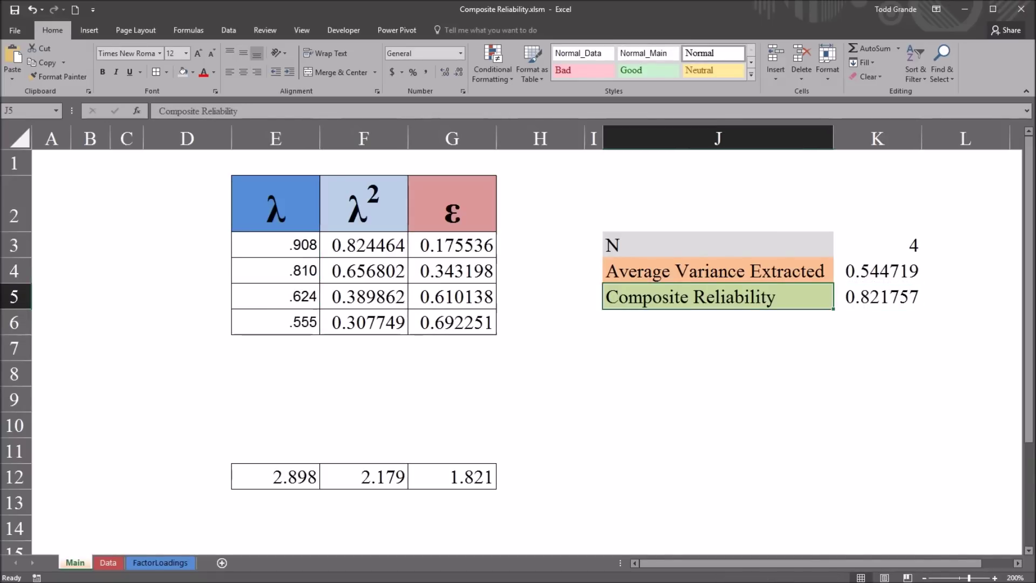
{"action": "left_click", "coordinate": [108, 562]}
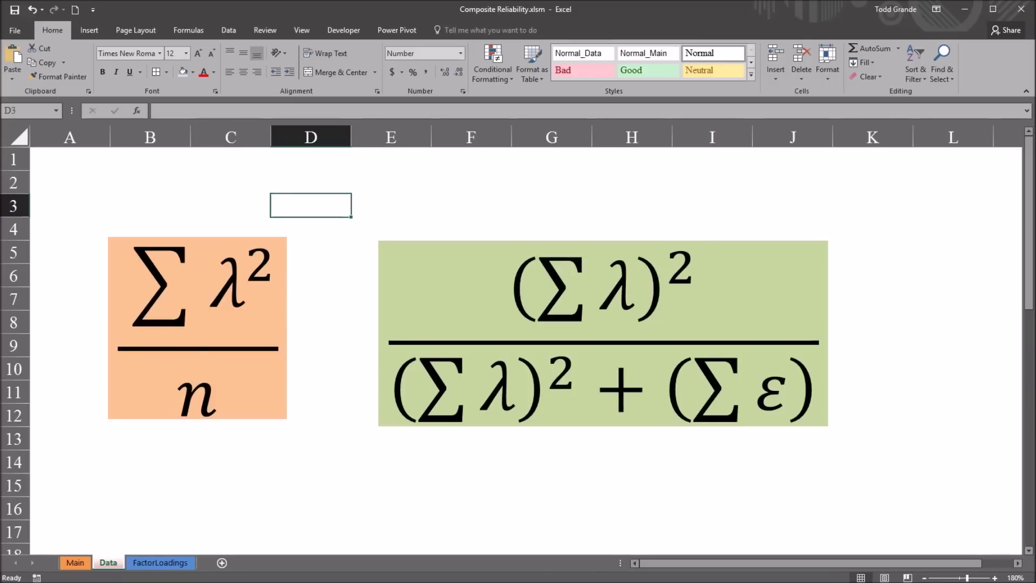
{"action": "left_click", "coordinate": [75, 563]}
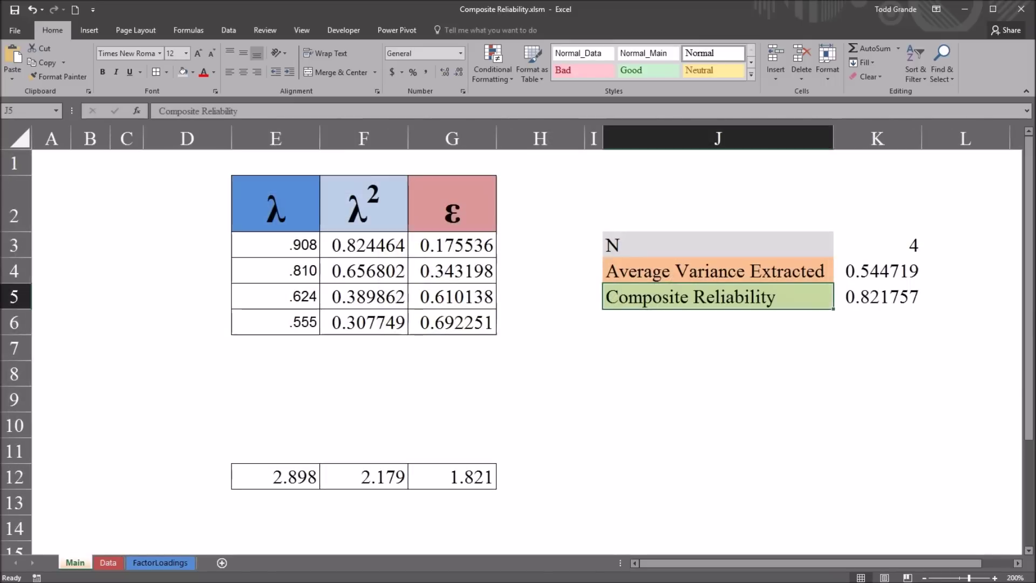
{"action": "left_click", "coordinate": [877, 270]}
{"action": "left_click", "coordinate": [877, 297]}
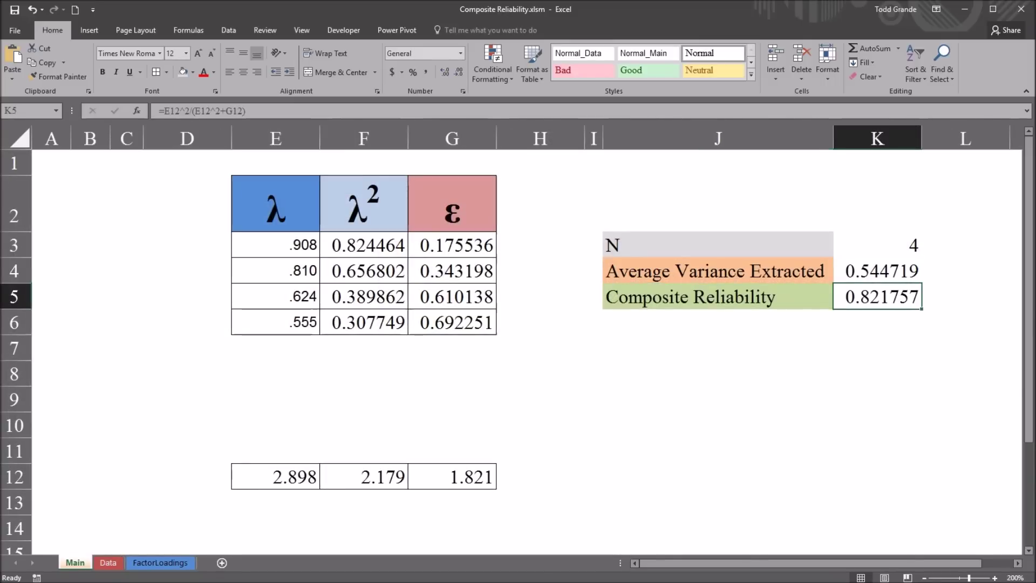
{"action": "left_click", "coordinate": [877, 270]}
{"action": "key", "text": "ctrl+Page_Down"}
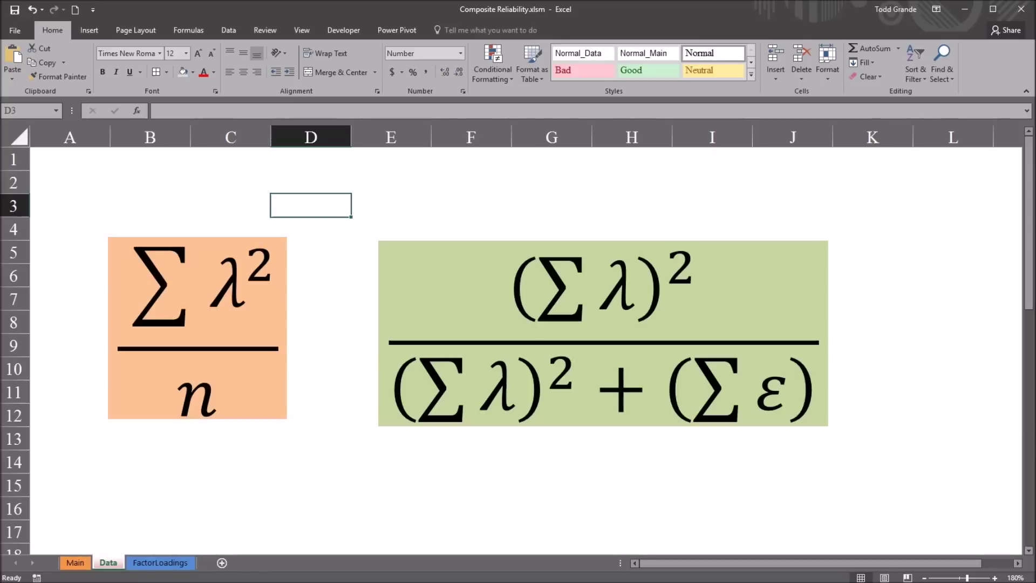